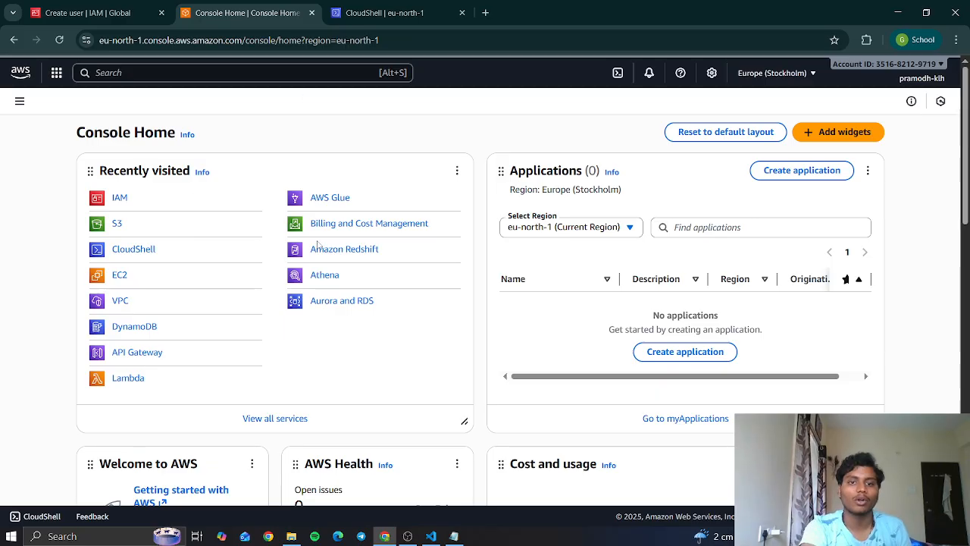
- Switch to VS Code to look over the portfolio's index.html code, and return to the AWS console
click(431, 536)
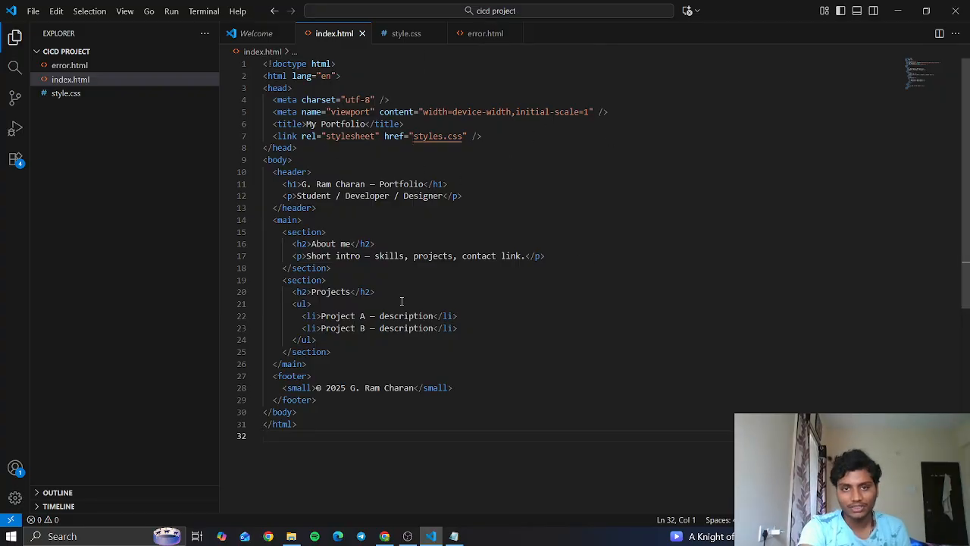
click(906, 6)
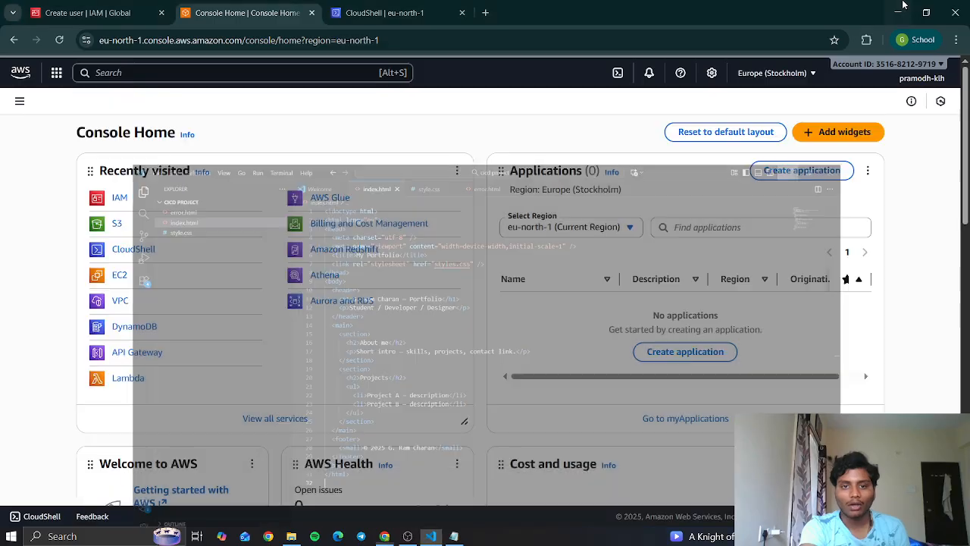
- Search the AWS console for s3 and open the S3 service
click(182, 74)
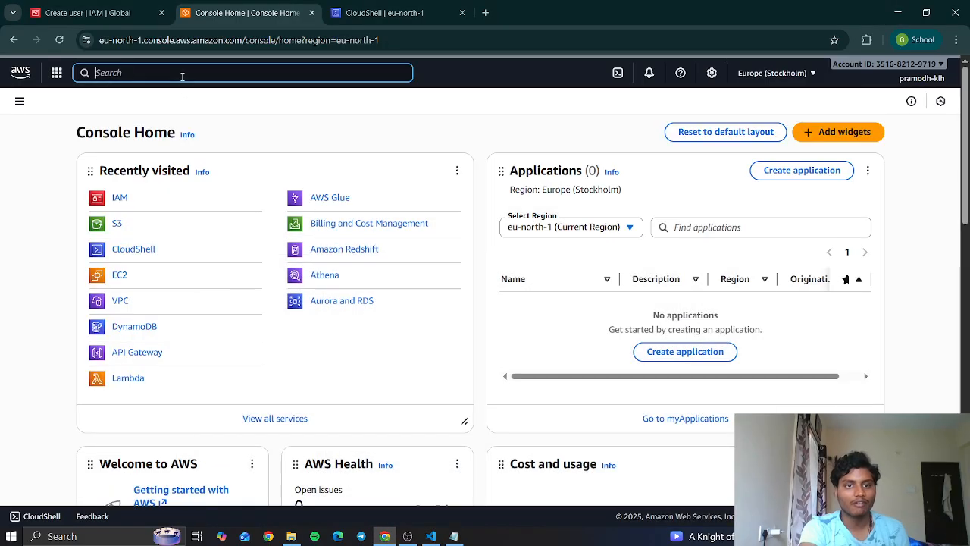
text(s3)
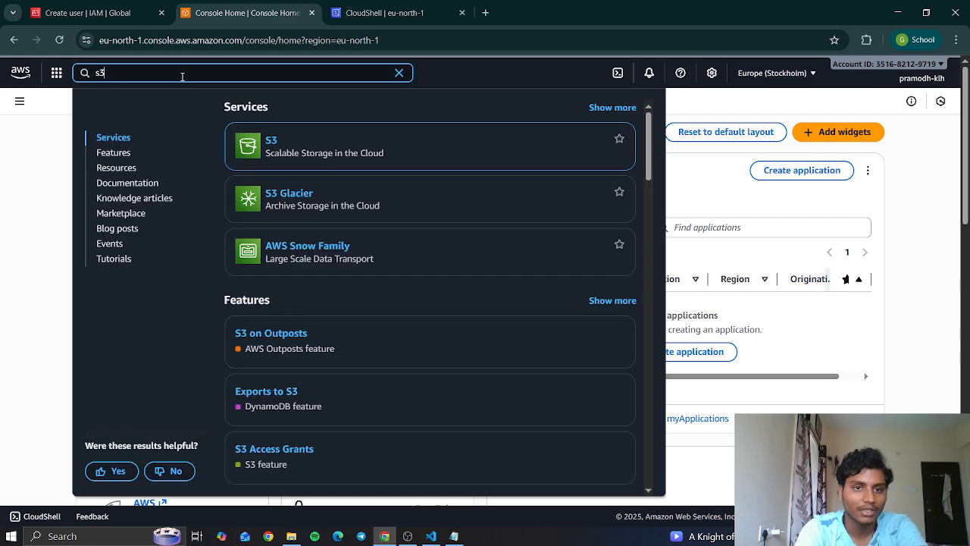
click(271, 140)
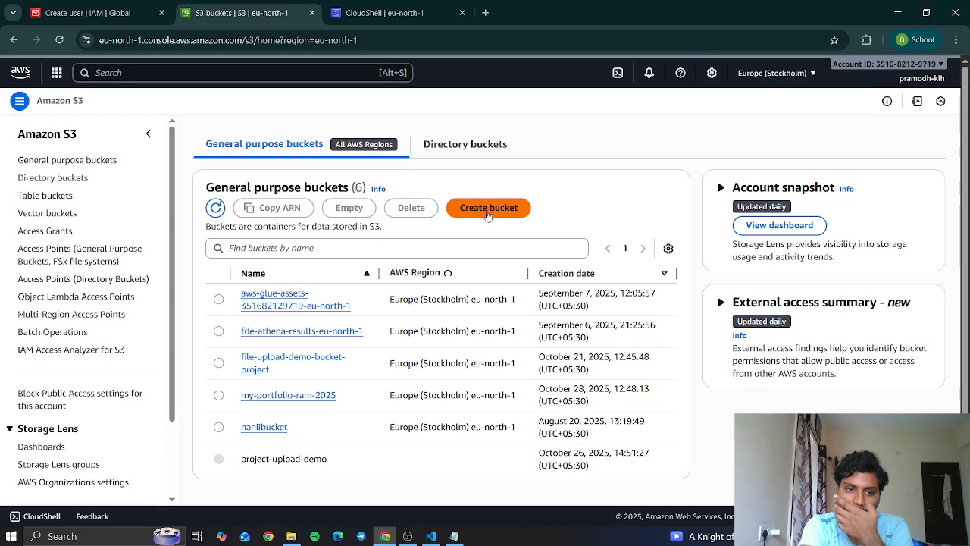
- Start a new general purpose bucket and name it my-port-ram-2025
click(488, 215)
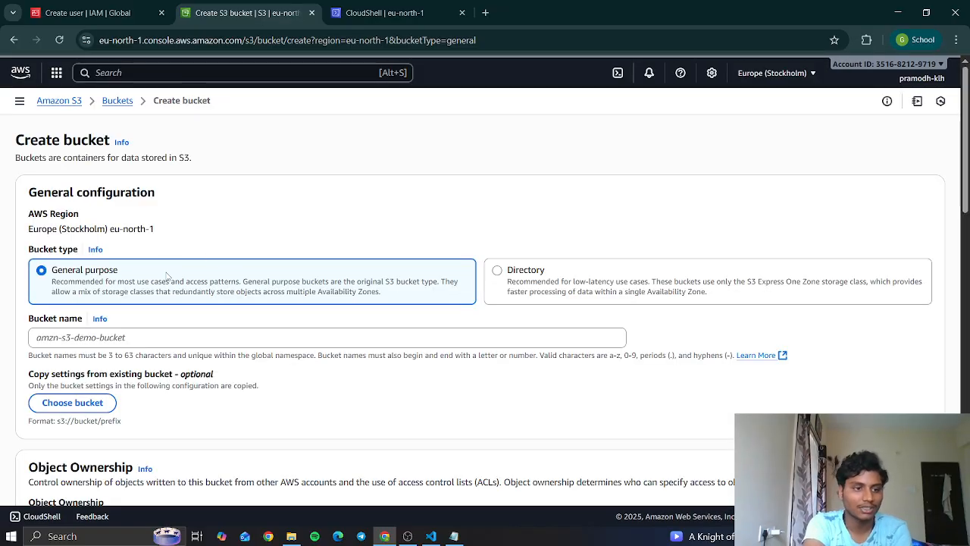
click(109, 335)
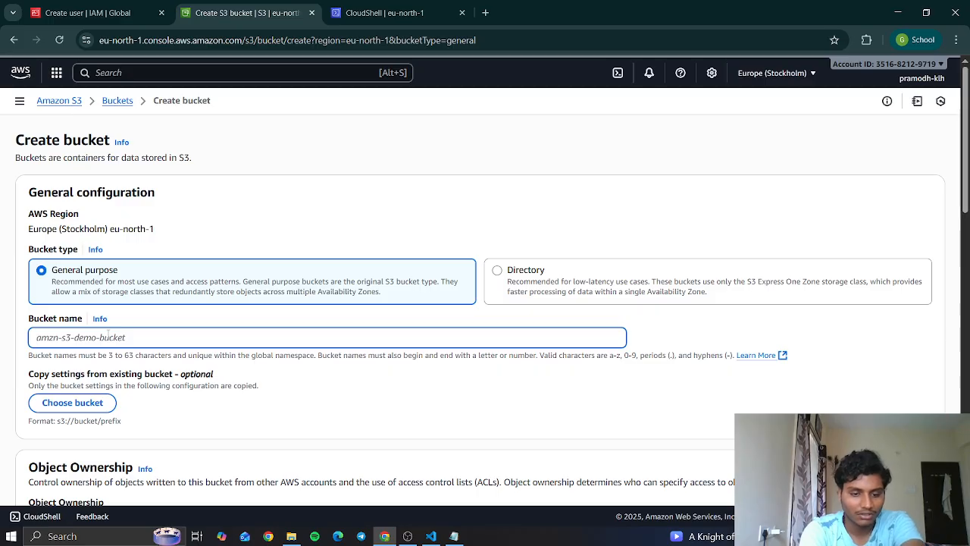
text(my-potrt)
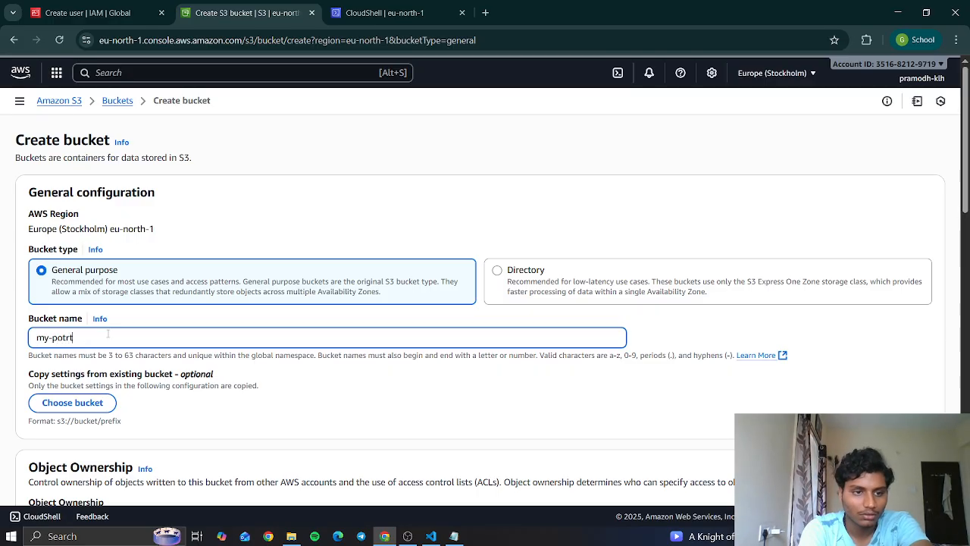
key(BackSpace)
key(BackSpace)
key(BackSpace)
text(rt-ram-2025)
- Turn off Block all public access for the new bucket and acknowledge that its objects might become public
scroll(110, 334, down, 1)
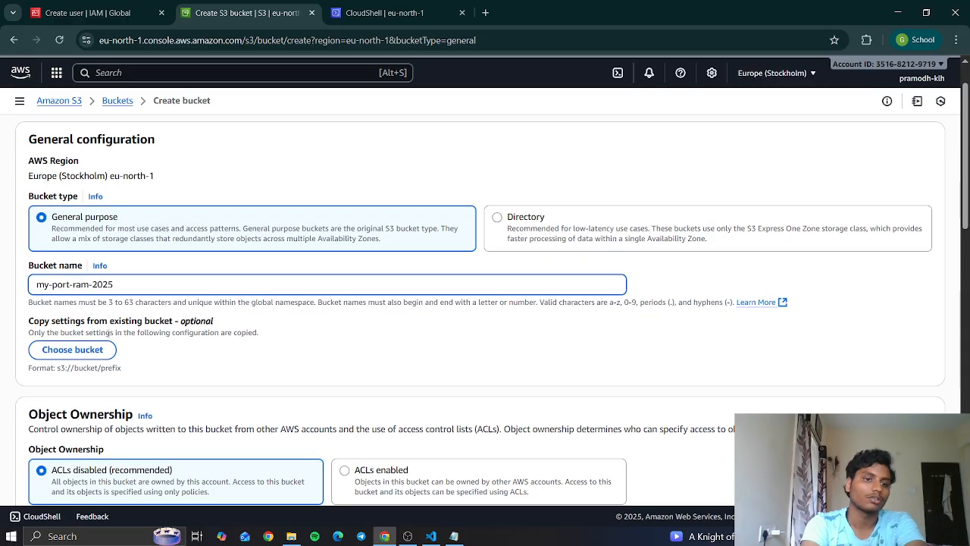
scroll(110, 334, down, 3)
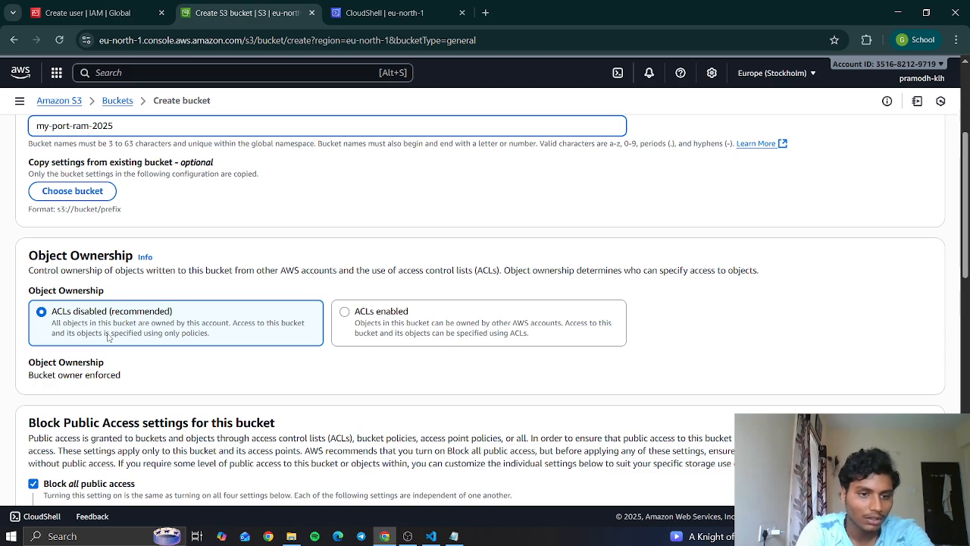
scroll(108, 338, down, 2)
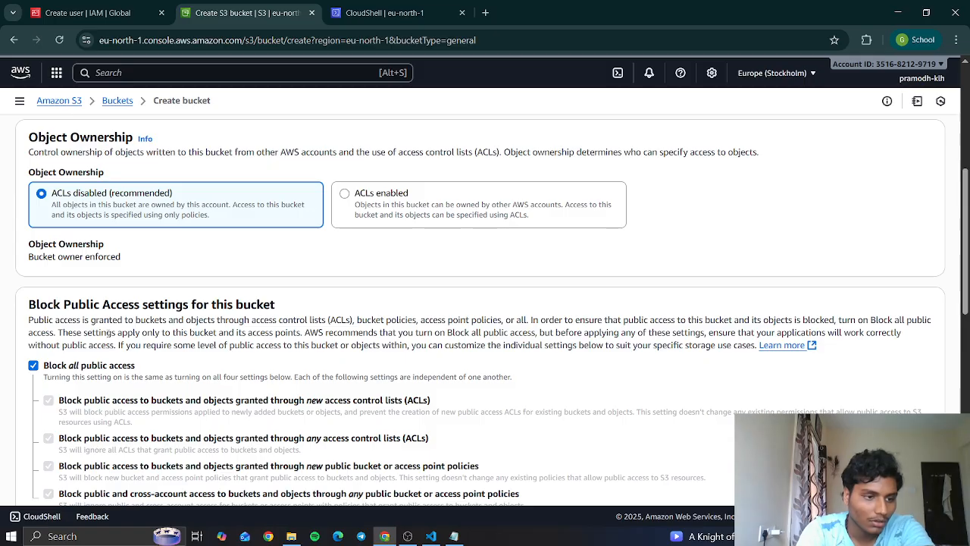
click(33, 365)
scroll(32, 369, down, 2)
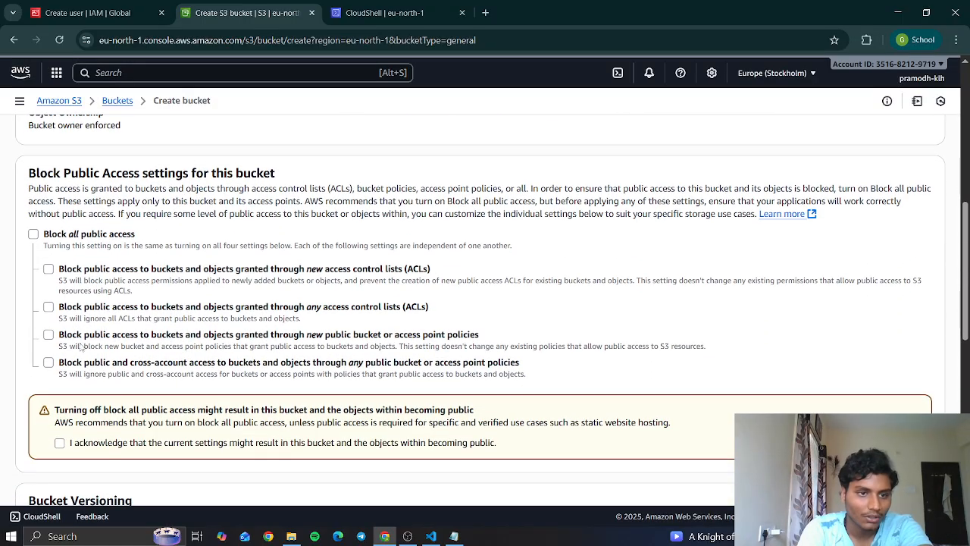
scroll(32, 369, down, 1)
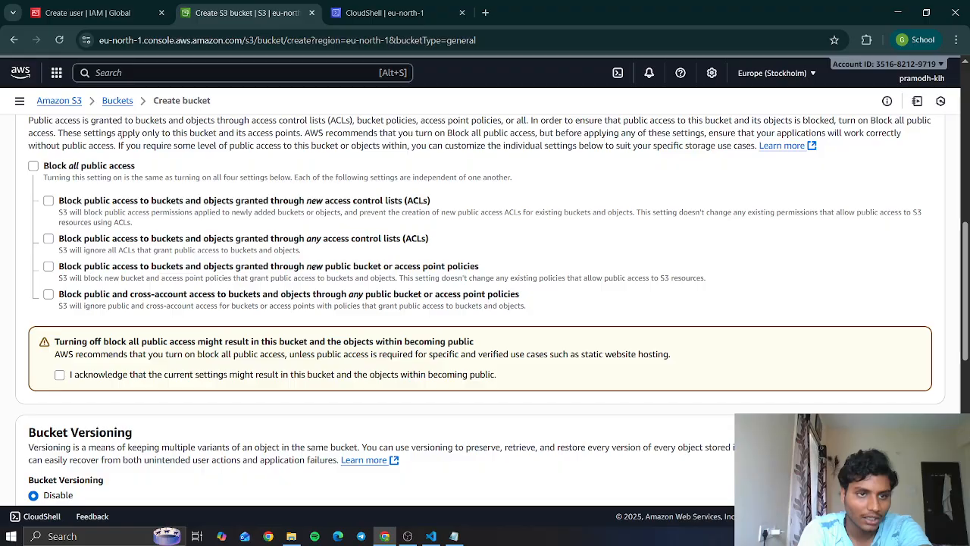
scroll(119, 133, up, 2)
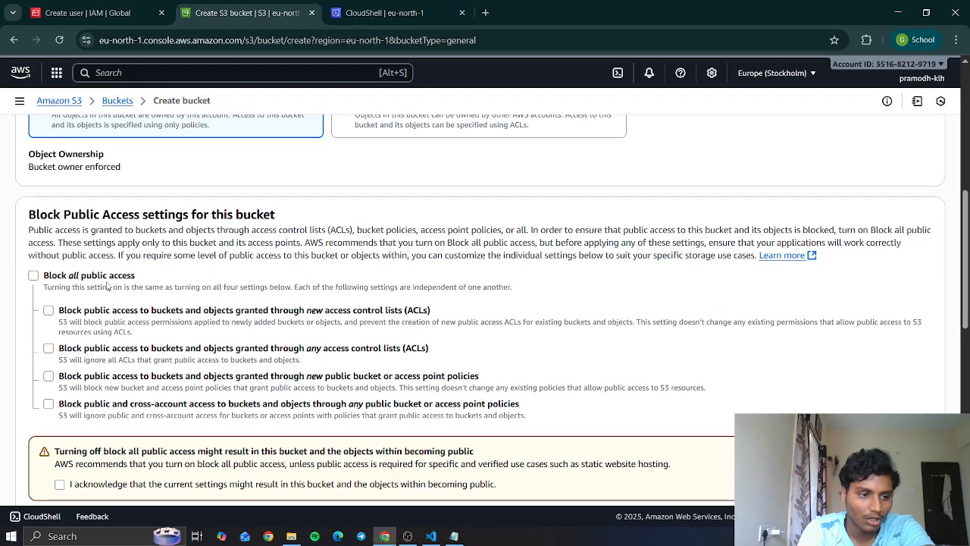
scroll(220, 242, down, 8)
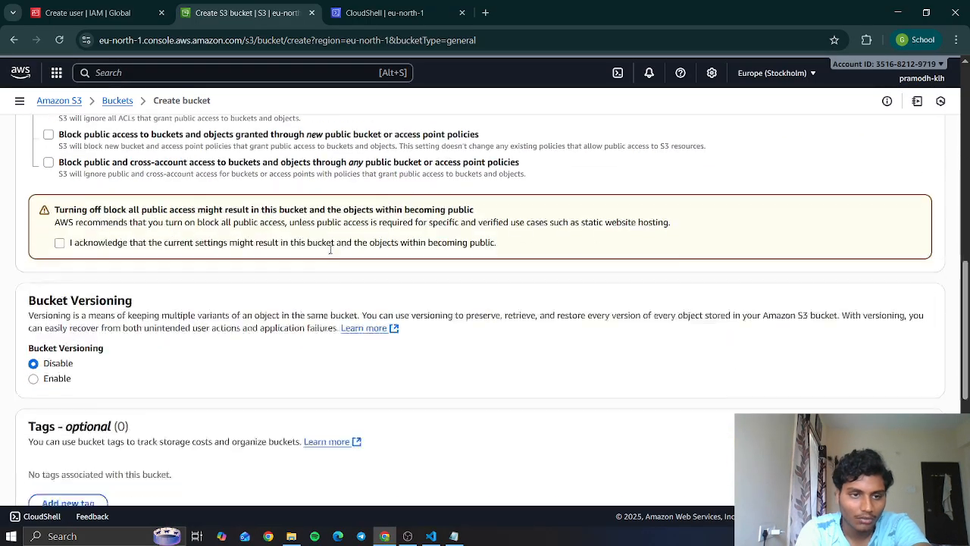
scroll(156, 263, up, 2)
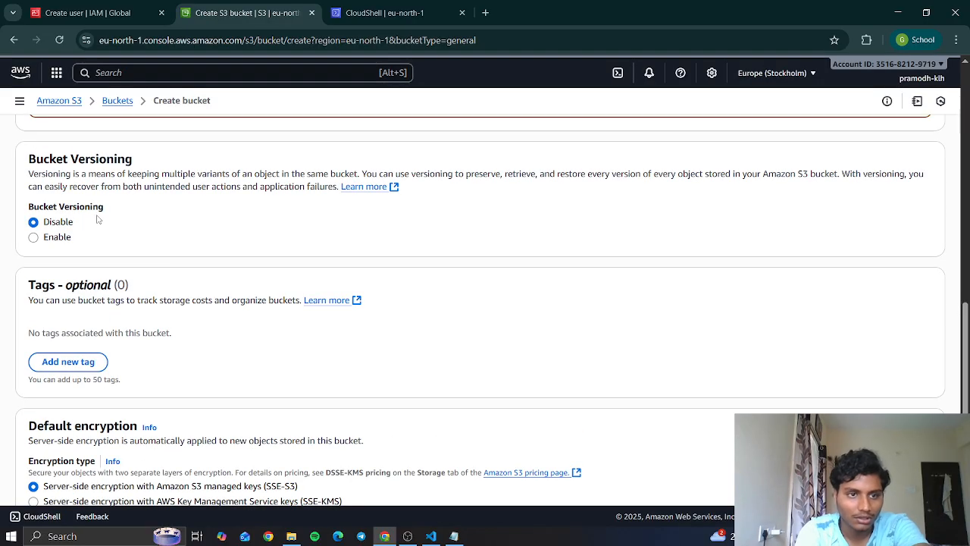
scroll(174, 200, down, 2)
scroll(174, 201, down, 2)
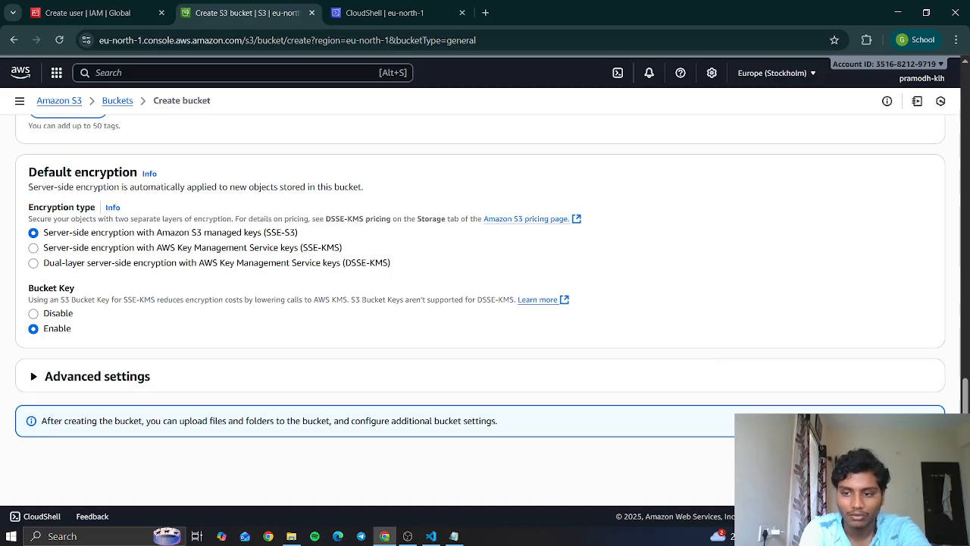
scroll(544, 315, up, 7)
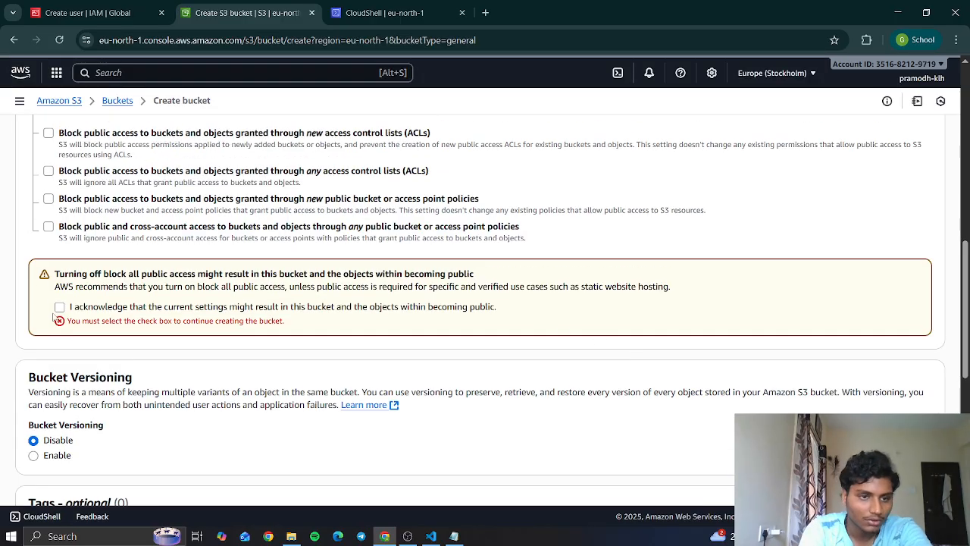
click(60, 307)
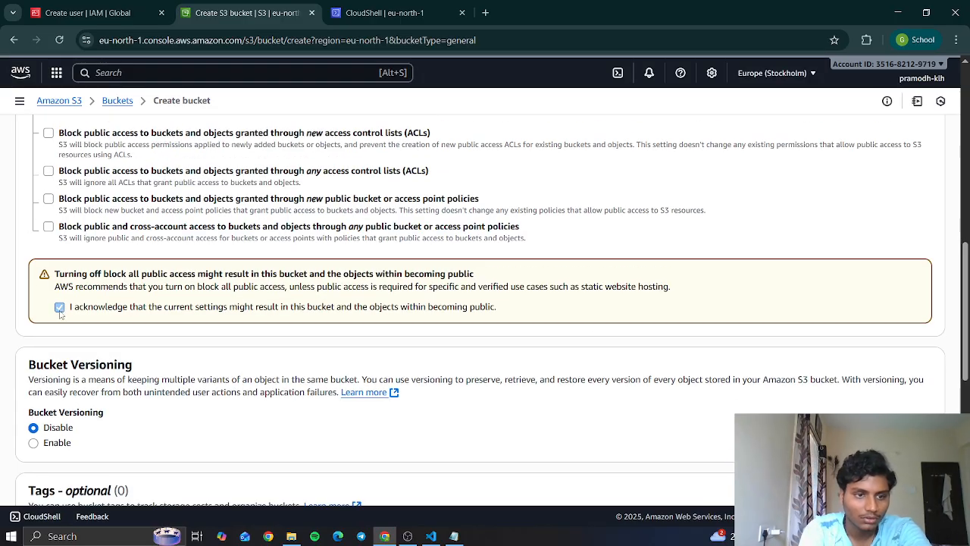
- Create the bucket with the remaining default settings and open my-port-ram-2025 from the bucket list
scroll(530, 470, down, 7)
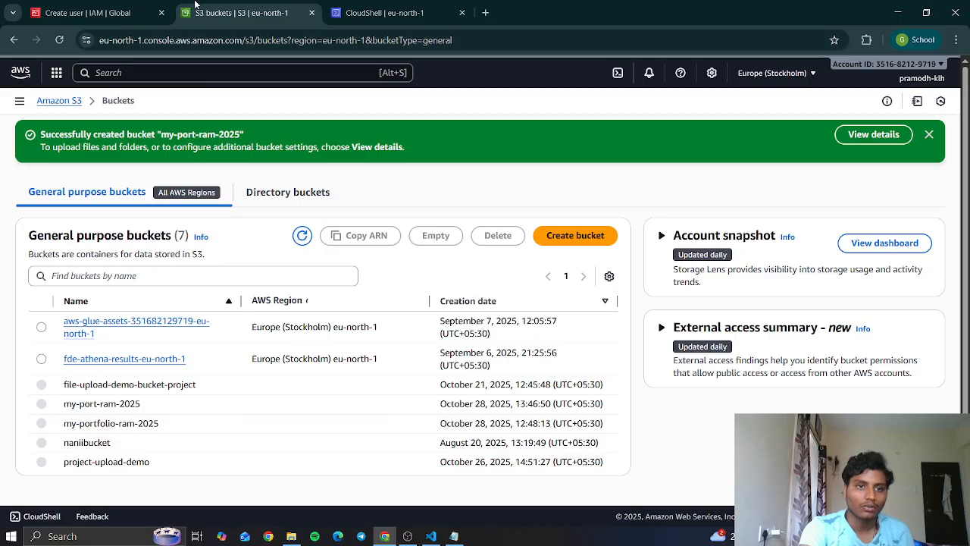
click(929, 134)
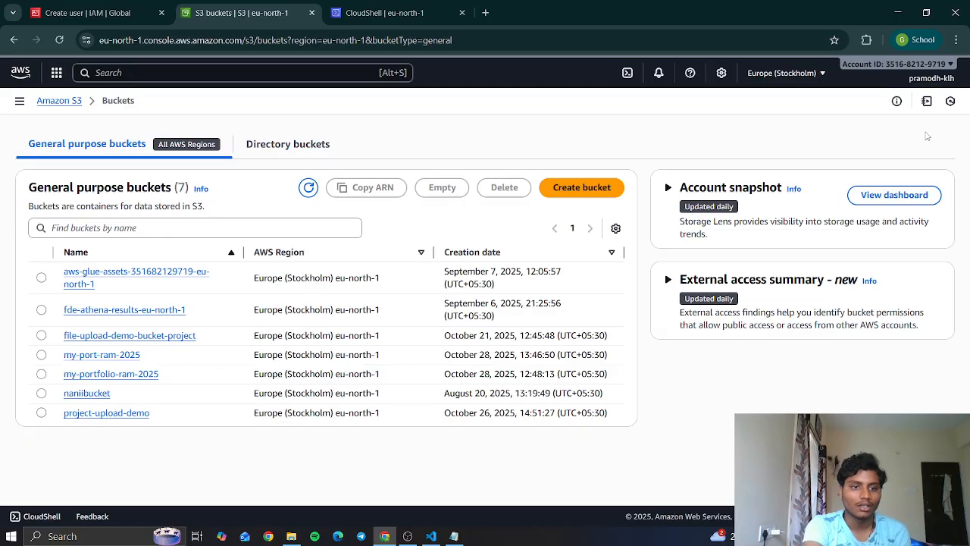
click(118, 361)
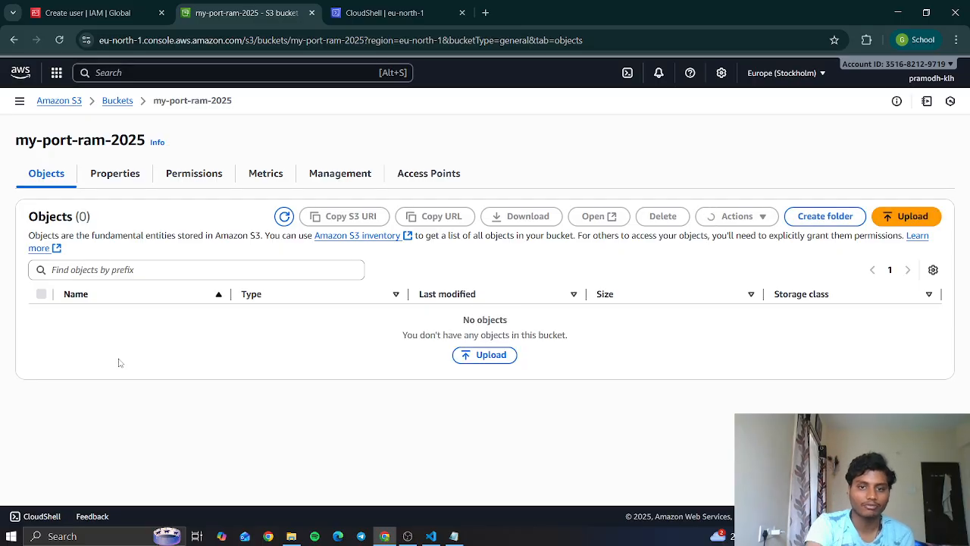
- Switch to VS Code to check the website's project files, and return to the bucket page
click(431, 536)
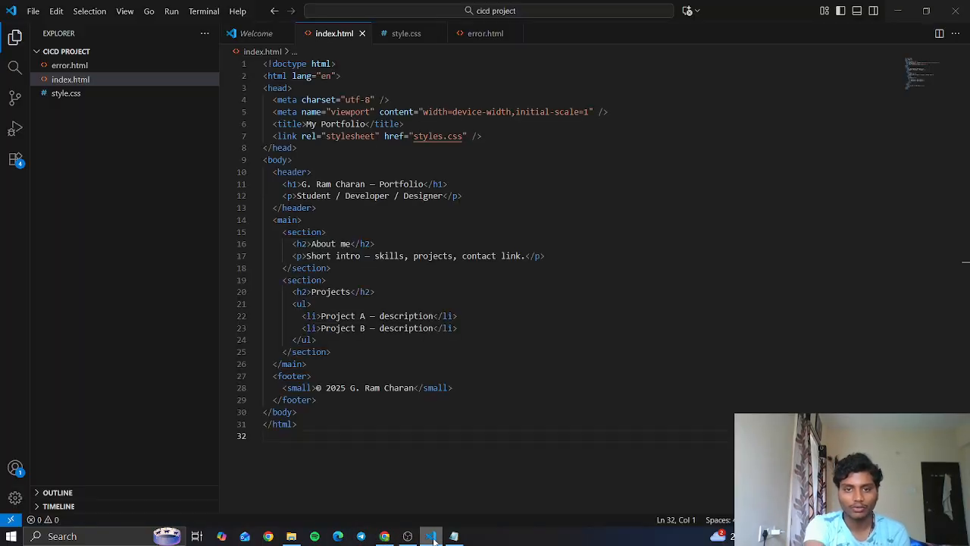
click(430, 535)
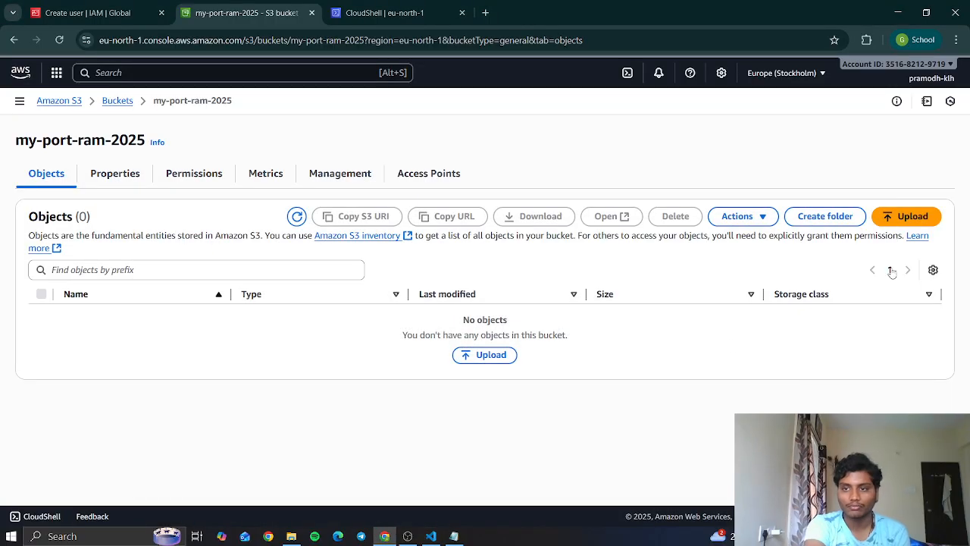
- Add error.html, index.html and style.css from the cicd project folder to the bucket's upload list
click(474, 358)
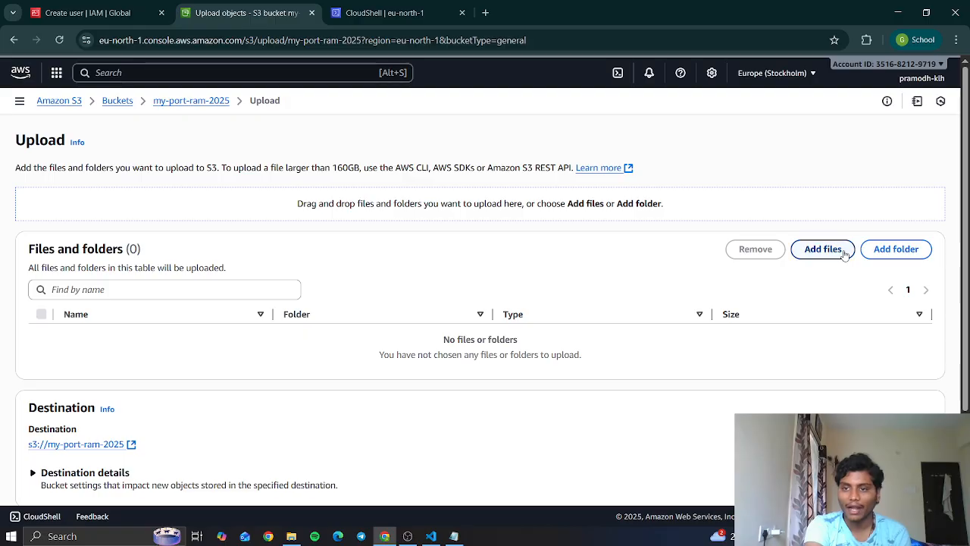
click(823, 250)
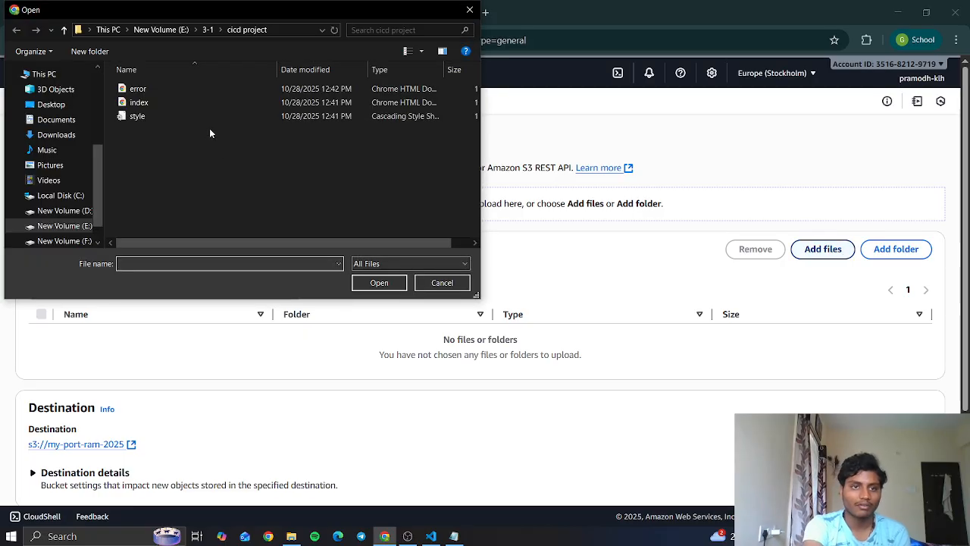
click(216, 90)
key(shift+Down)
key(shift+Down)
key(Return)
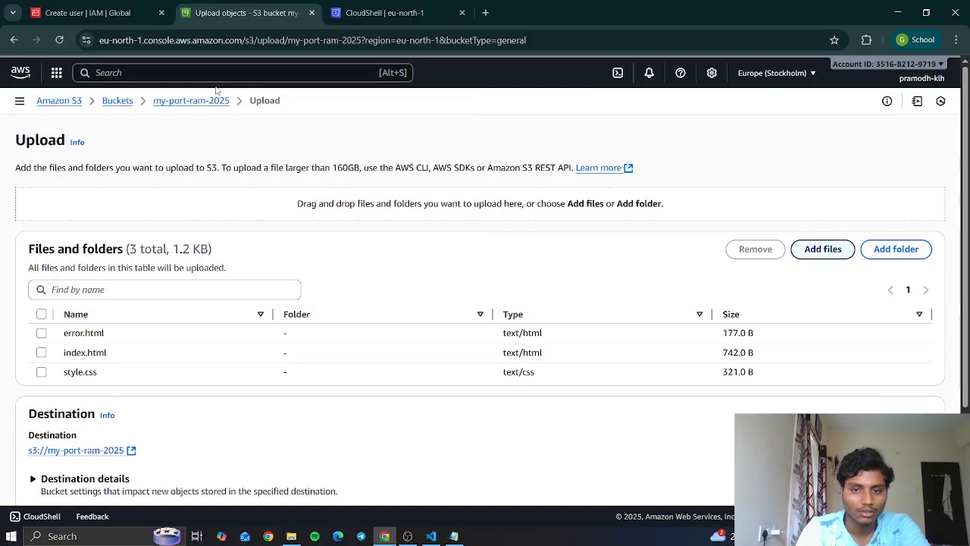
- Upload the three listed files to the bucket and close the upload status page
scroll(916, 296, down, 1)
scroll(915, 296, down, 1)
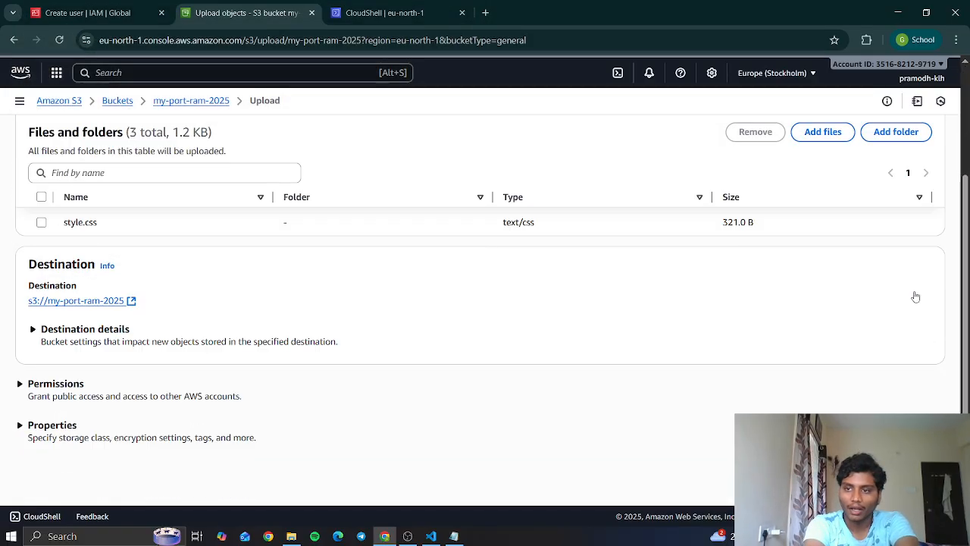
click(916, 471)
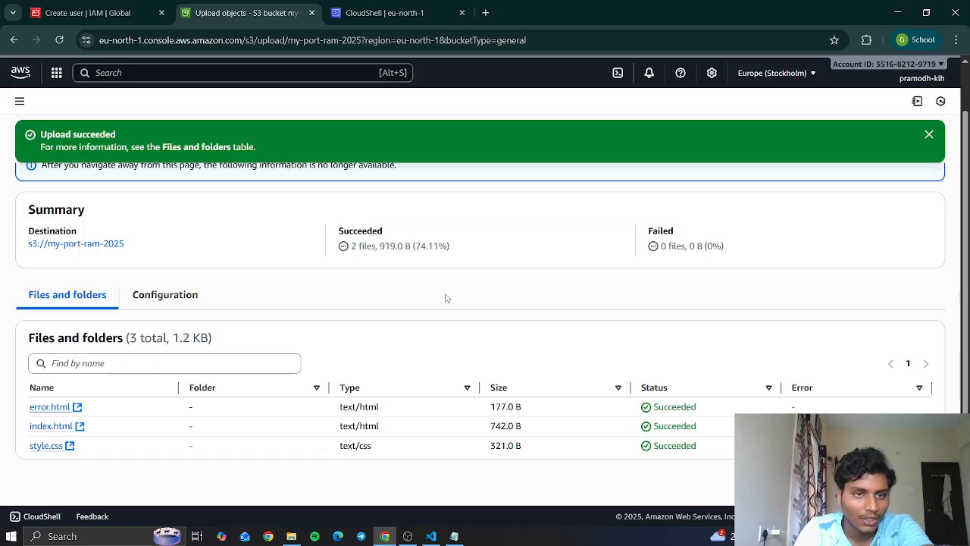
click(929, 137)
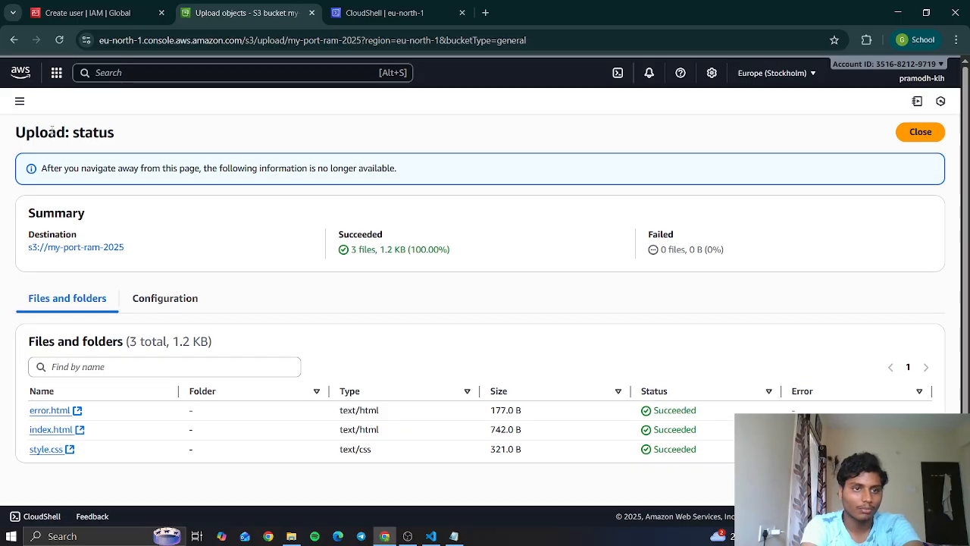
click(914, 133)
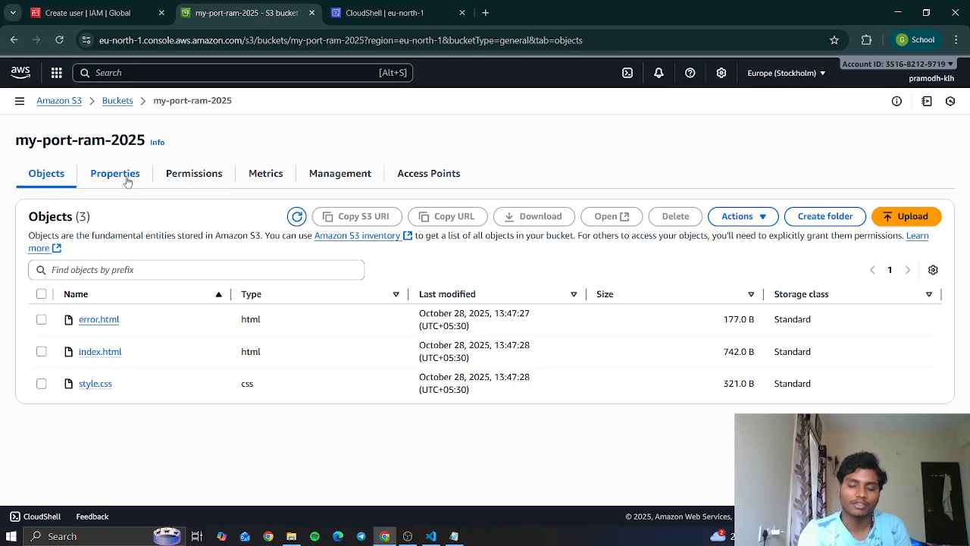
- Open the bucket's static website hosting settings from its properties and enable hosting as a static website
click(127, 181)
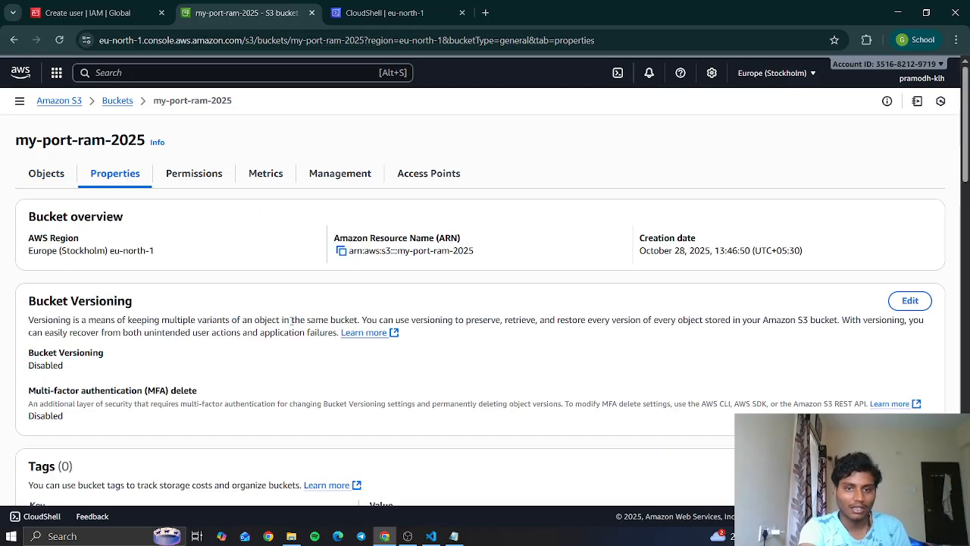
scroll(292, 322, down, 4)
scroll(291, 325, down, 5)
scroll(292, 324, down, 10)
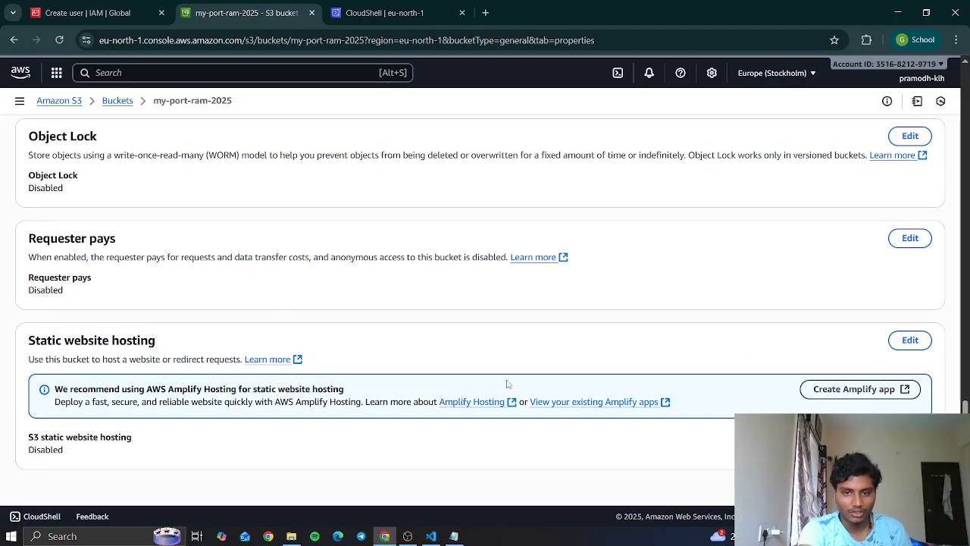
click(899, 349)
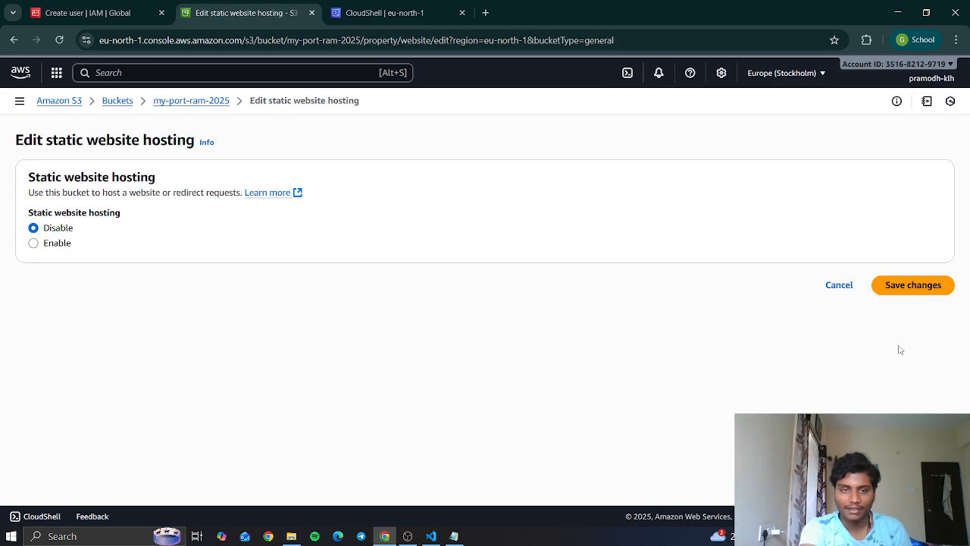
click(33, 243)
scroll(335, 281, down, 1)
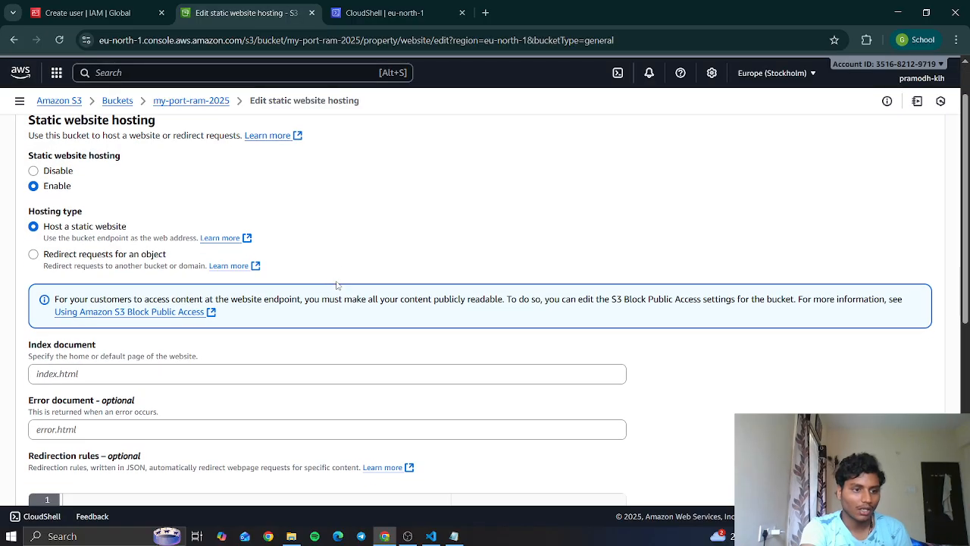
- Set the index document to index.html and the error document to error.html, and save the hosting changes
scroll(190, 250, down, 2)
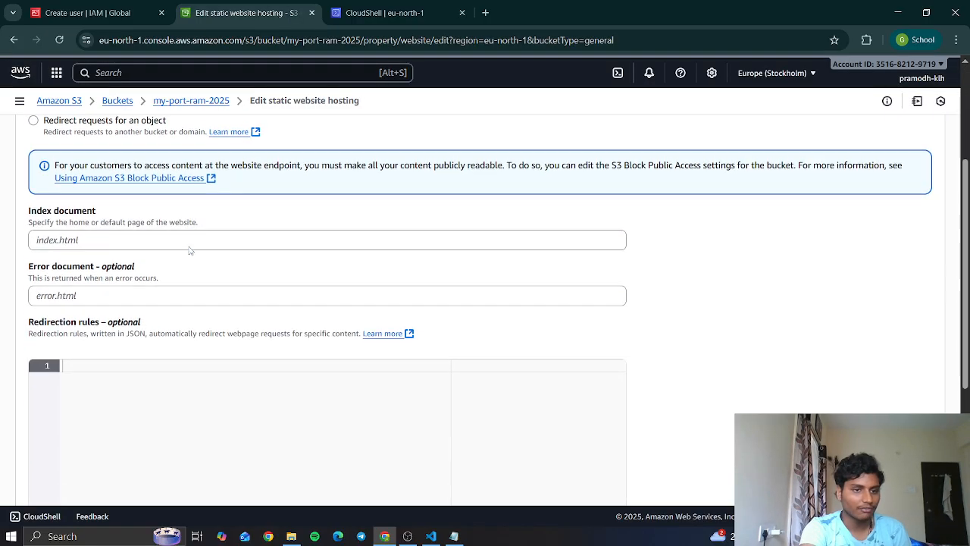
scroll(190, 250, down, 1)
click(70, 207)
text(index.html)
click(61, 265)
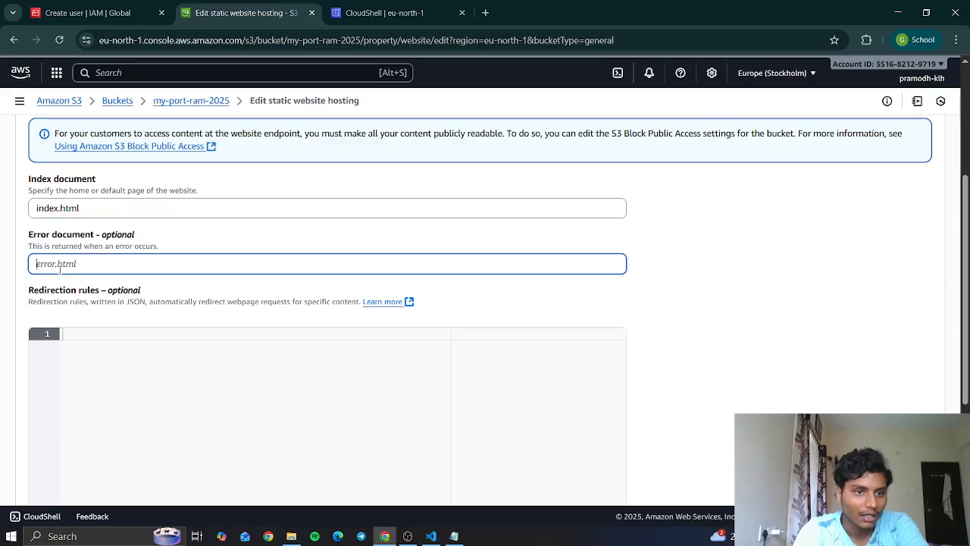
text(e)
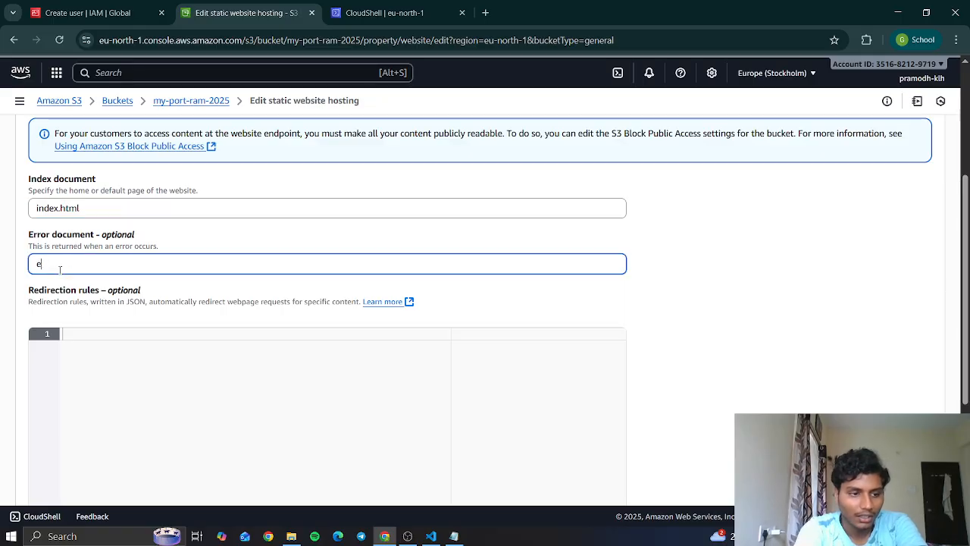
text(rror.)
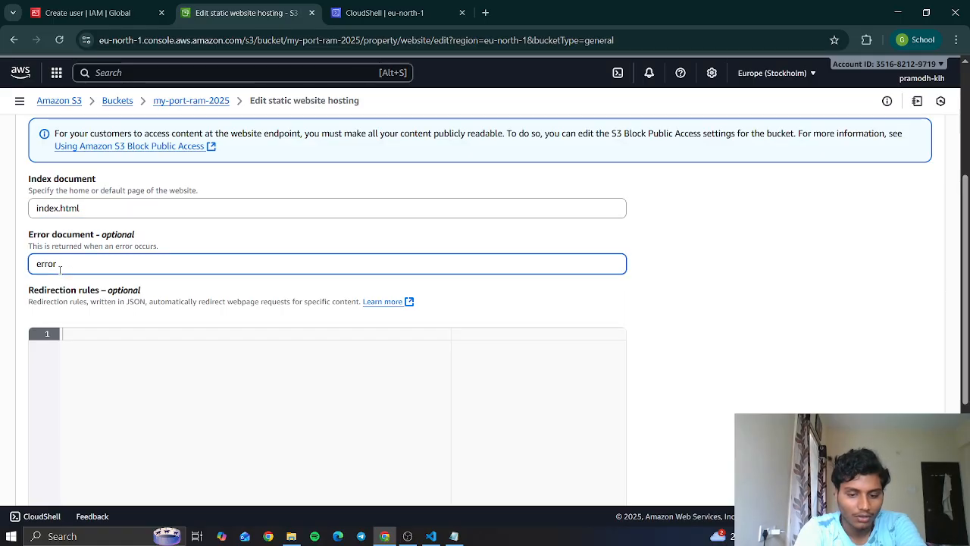
text(html)
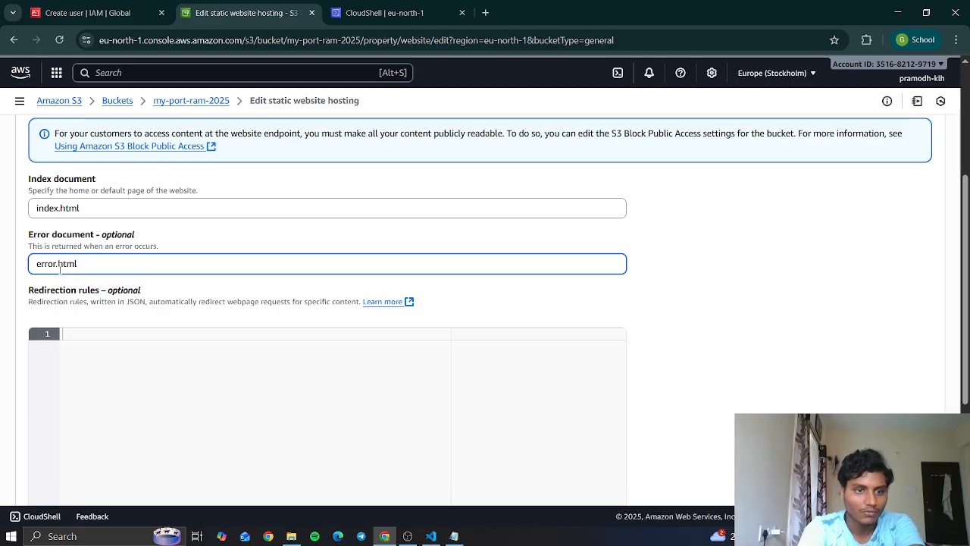
scroll(100, 318, down, 3)
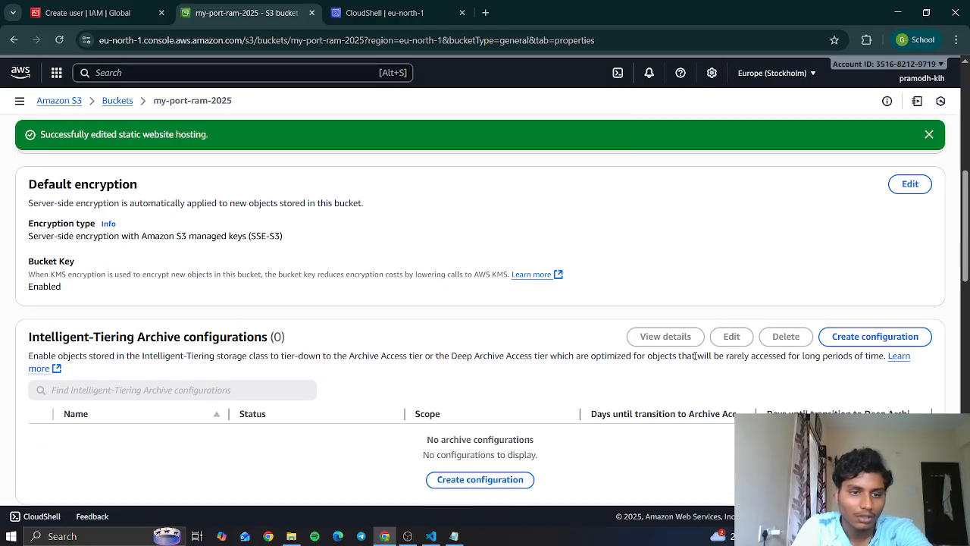
- Copy the bucket website endpoint, load it in a new browser tab to test the site, and close that tab
scroll(568, 366, down, 2)
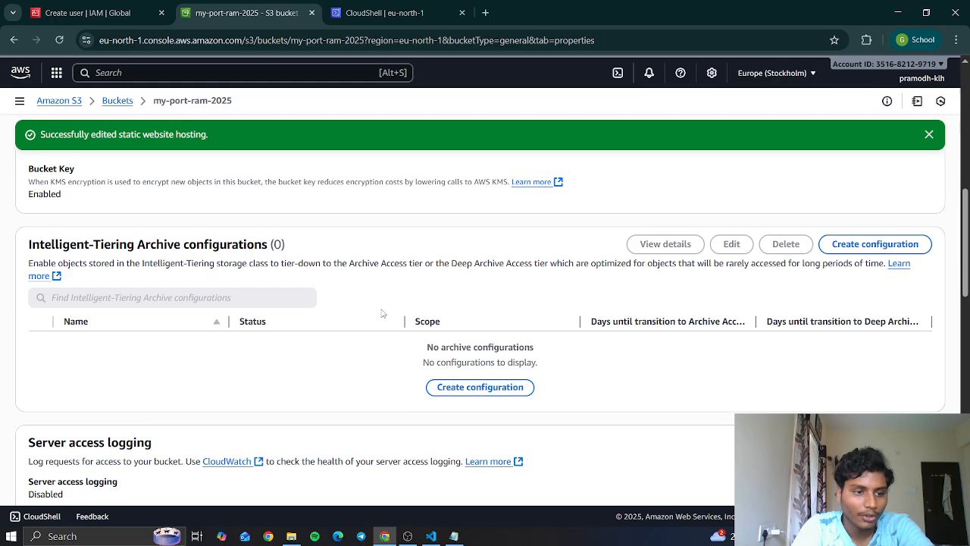
scroll(383, 313, down, 10)
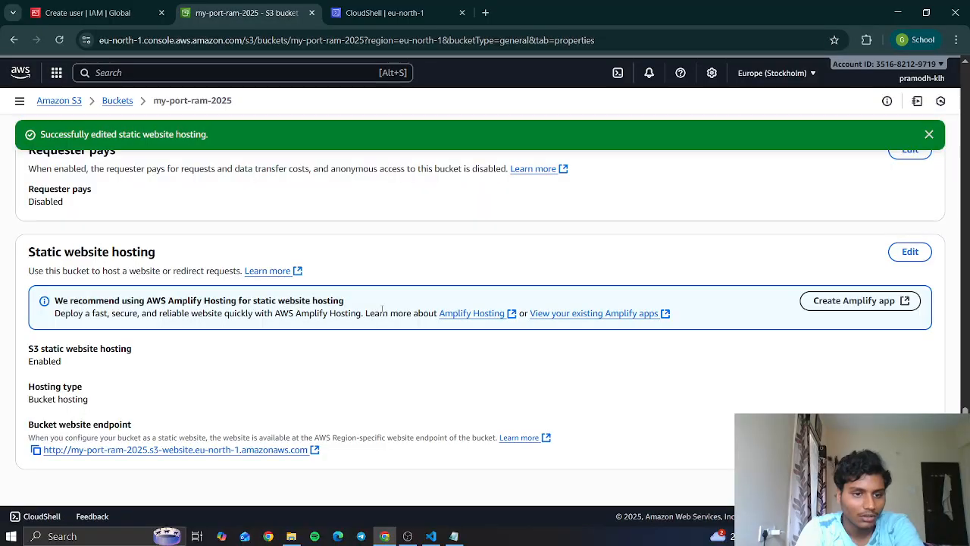
click(36, 450)
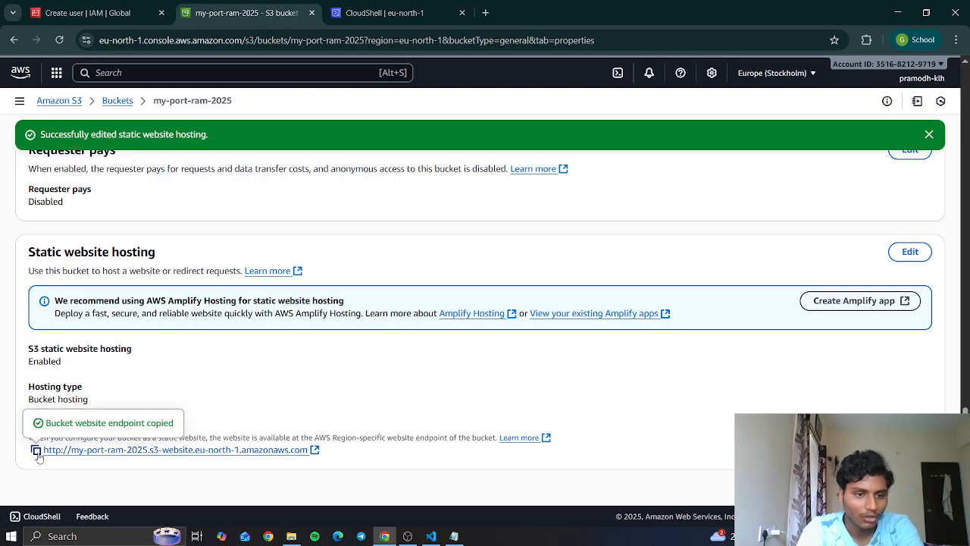
click(485, 12)
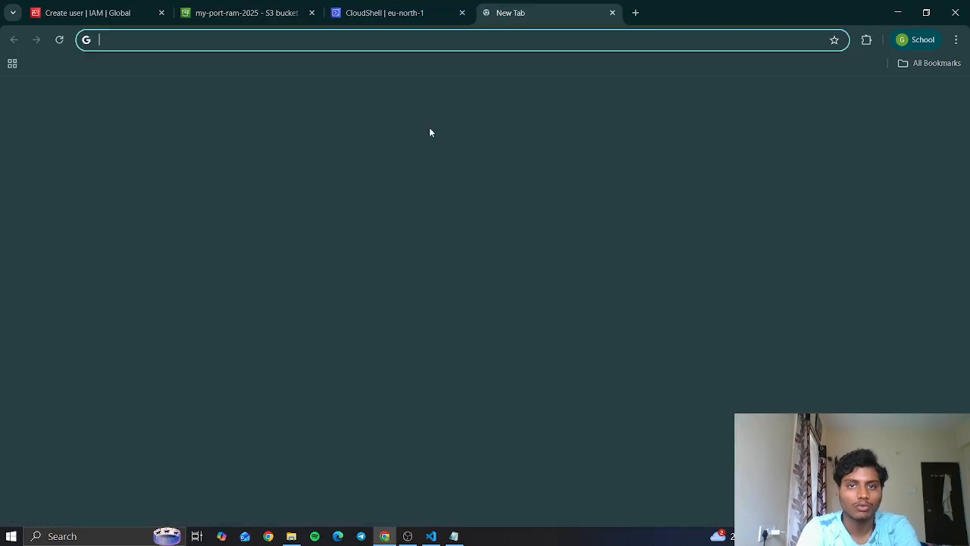
key(ctrl+v)
key(Return)
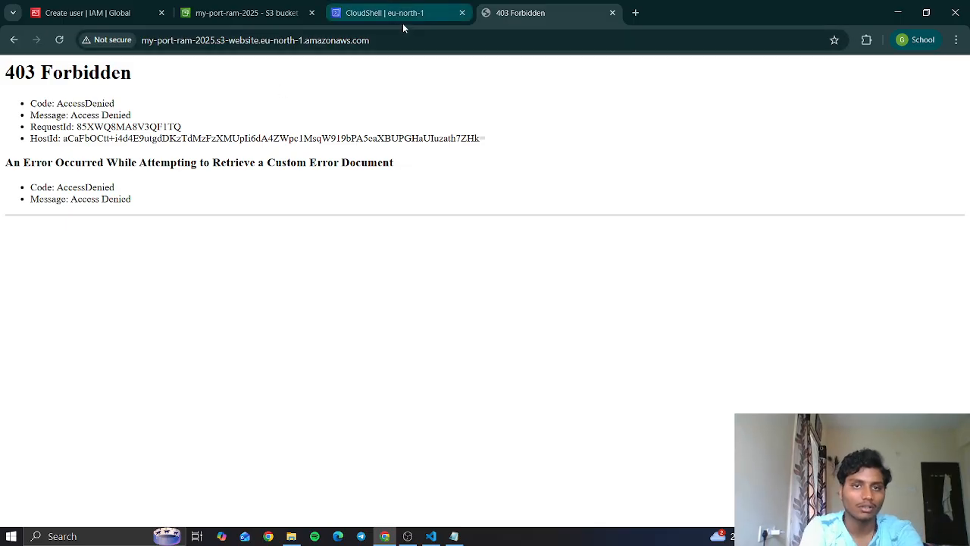
click(291, 40)
click(612, 12)
- Switch to Notepad, paste the bucket website endpoint on a new line below the IAM policy, and minimize the window
click(453, 536)
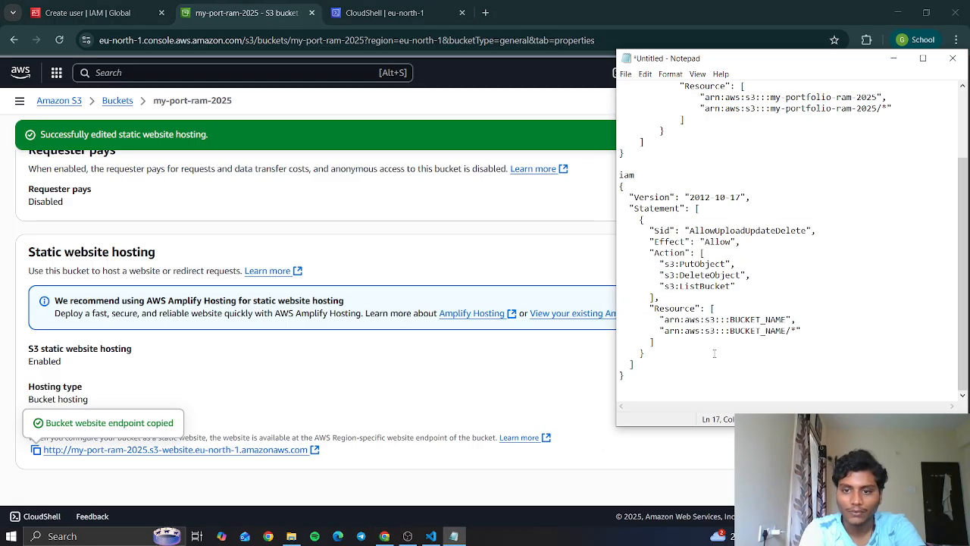
key(Return)
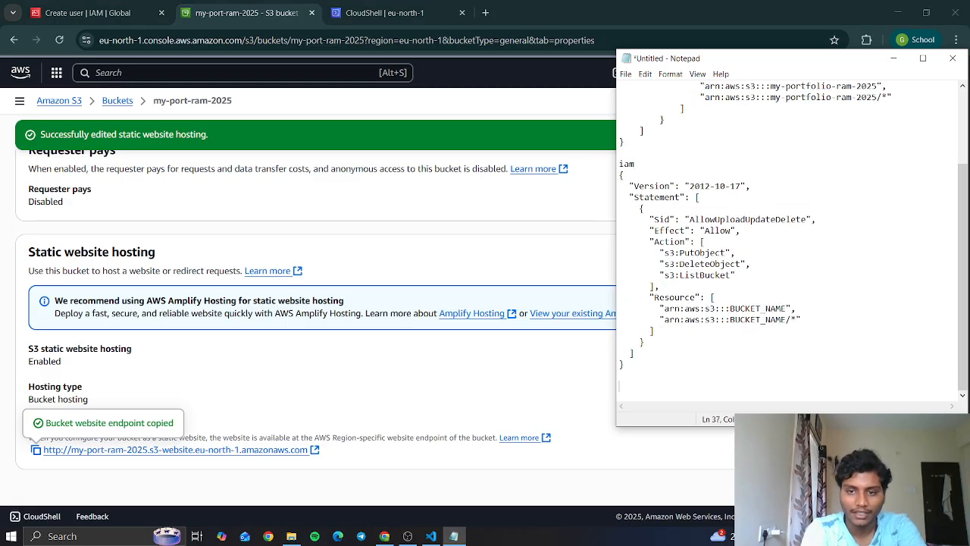
key(ctrl+v)
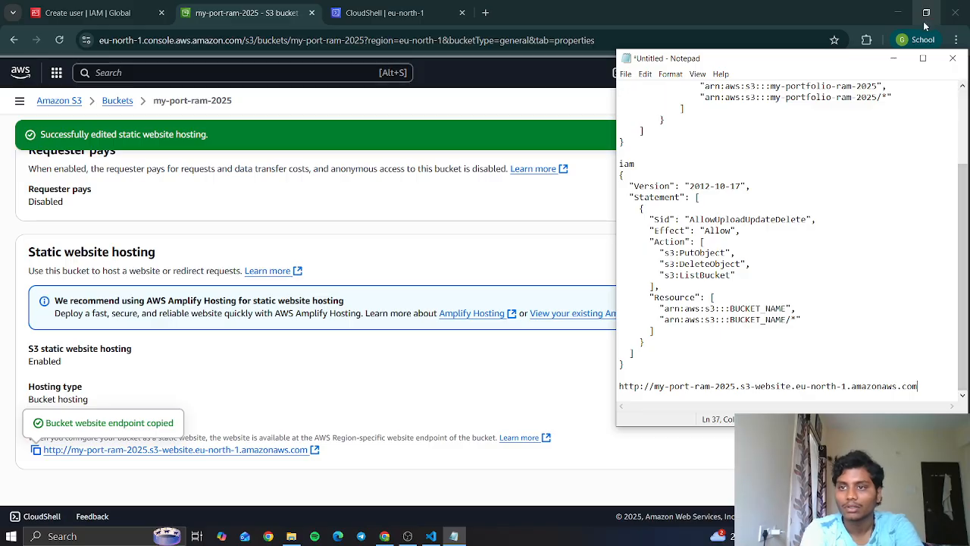
click(894, 59)
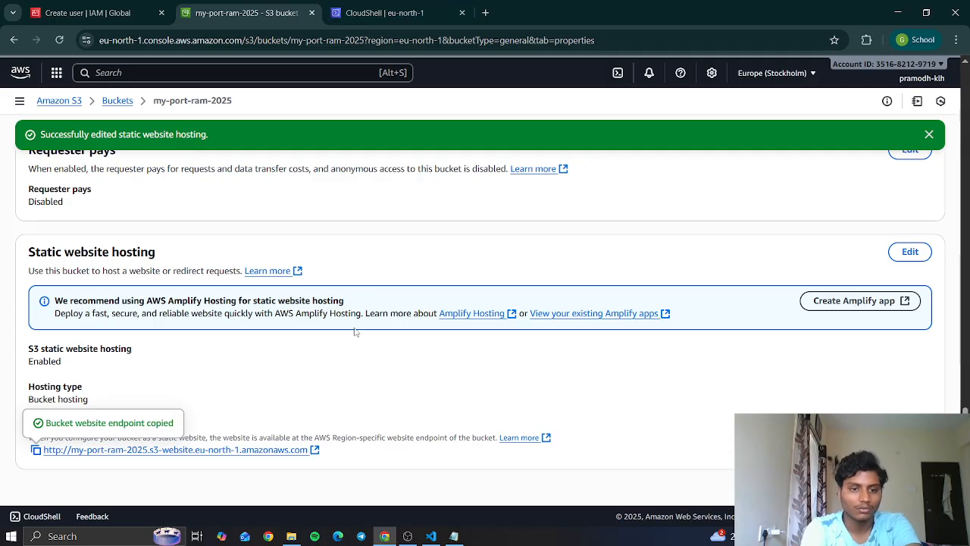
- Open the bucket's permissions and check the Block public access settings, cancelling out of the confirmation dialog
scroll(351, 370, up, 15)
click(193, 210)
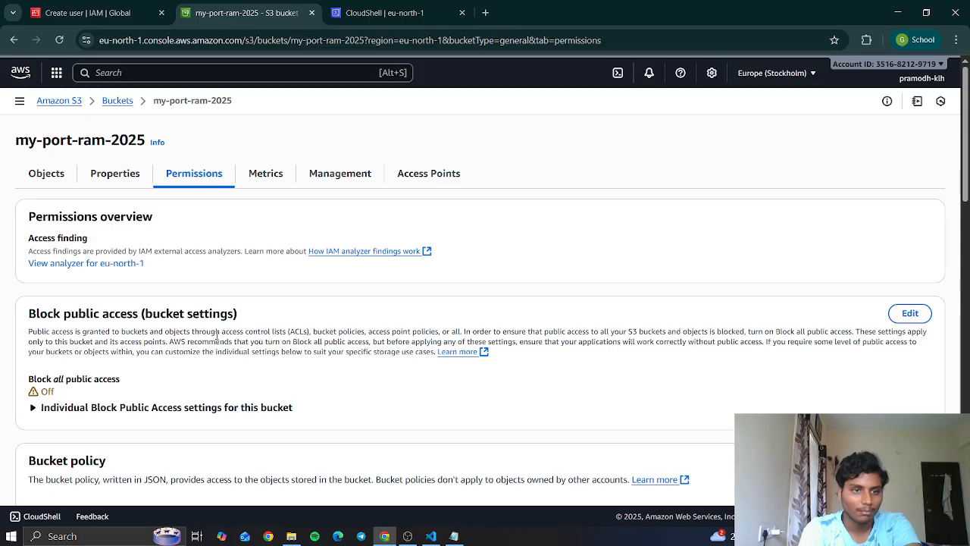
scroll(218, 338, down, 1)
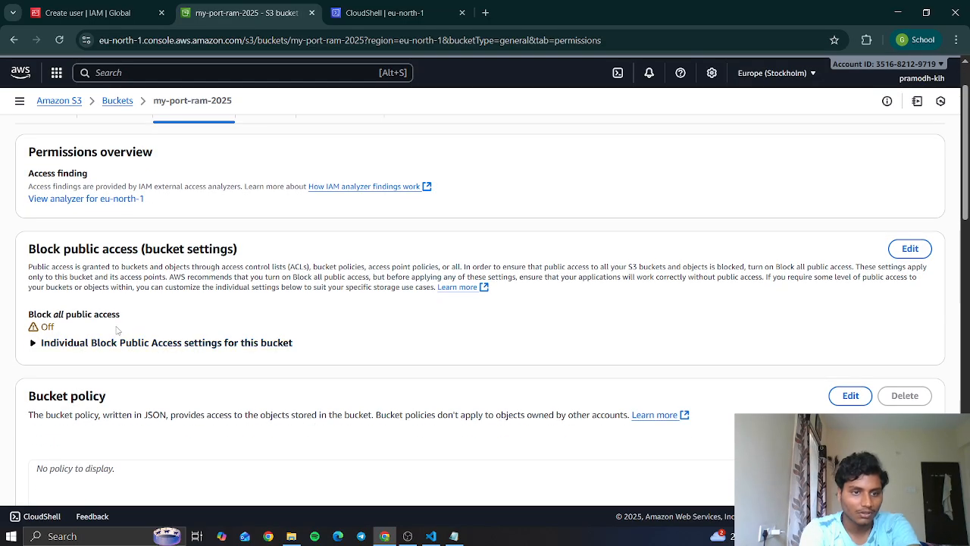
click(909, 249)
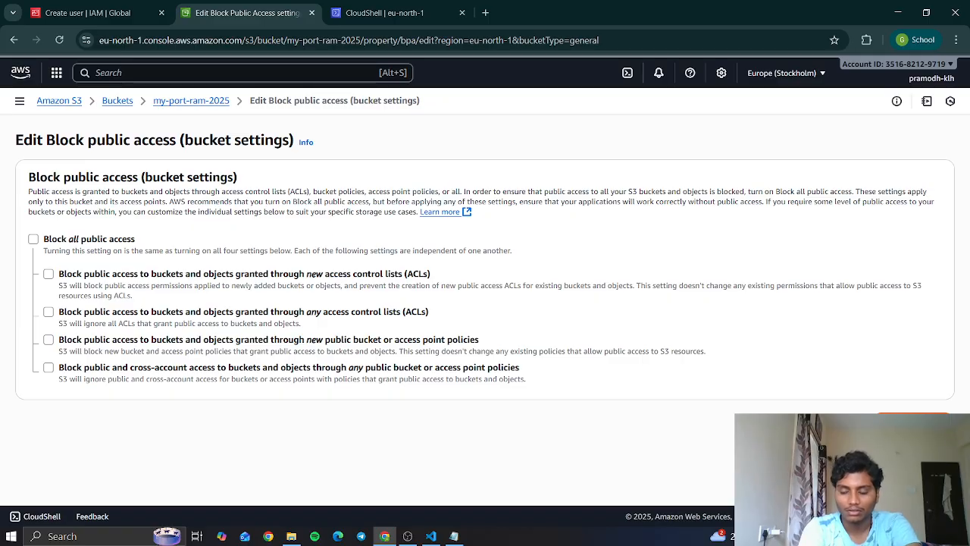
click(914, 423)
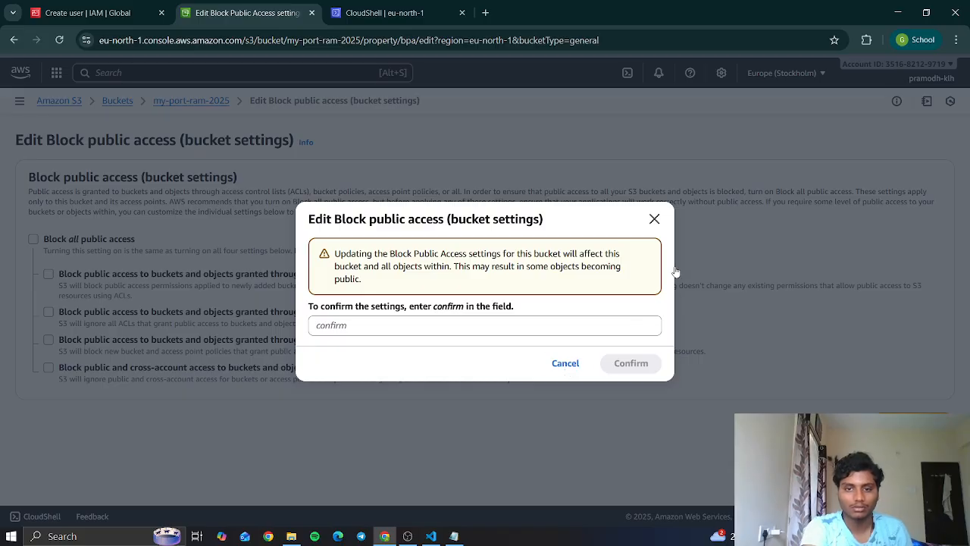
click(654, 220)
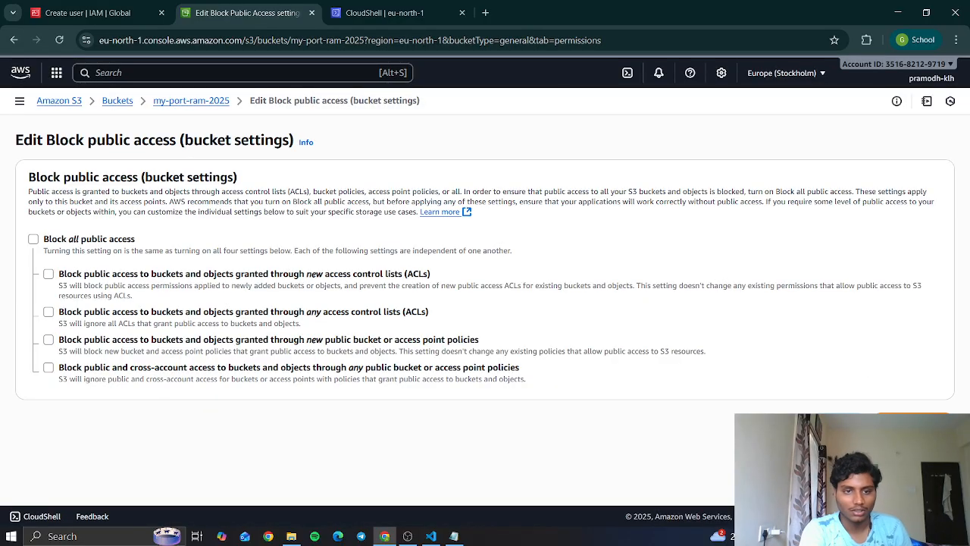
scroll(303, 318, down, 1)
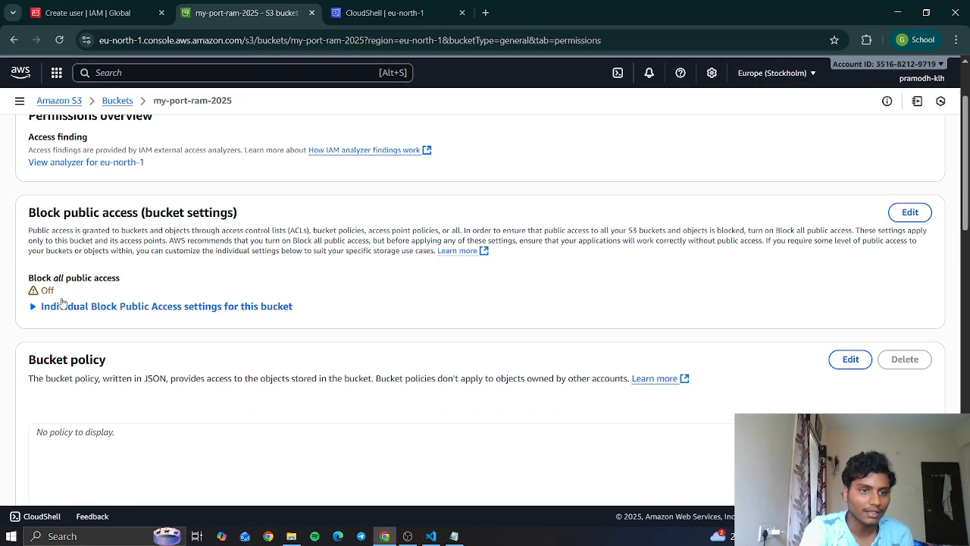
- Open the bucket policy for editing and check the bucket ARN
scroll(116, 296, down, 2)
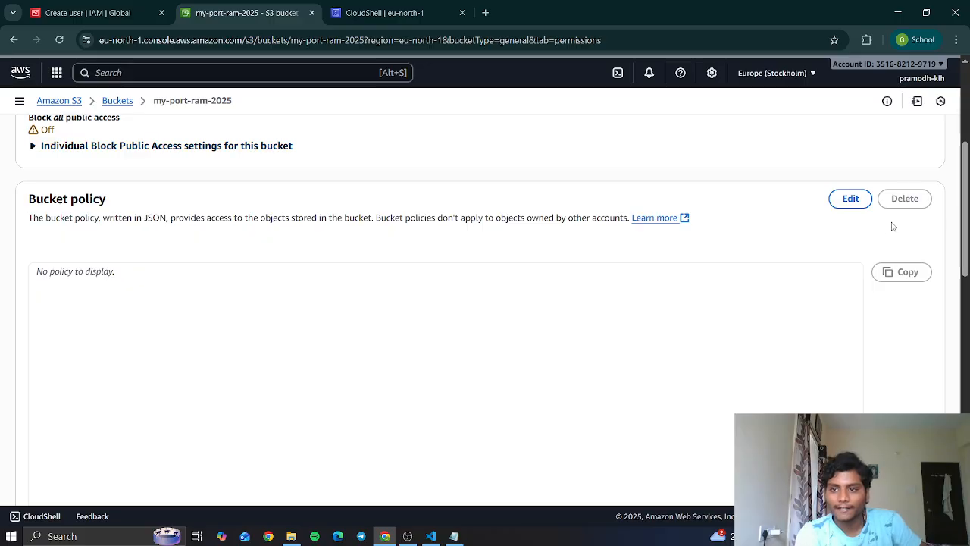
click(844, 212)
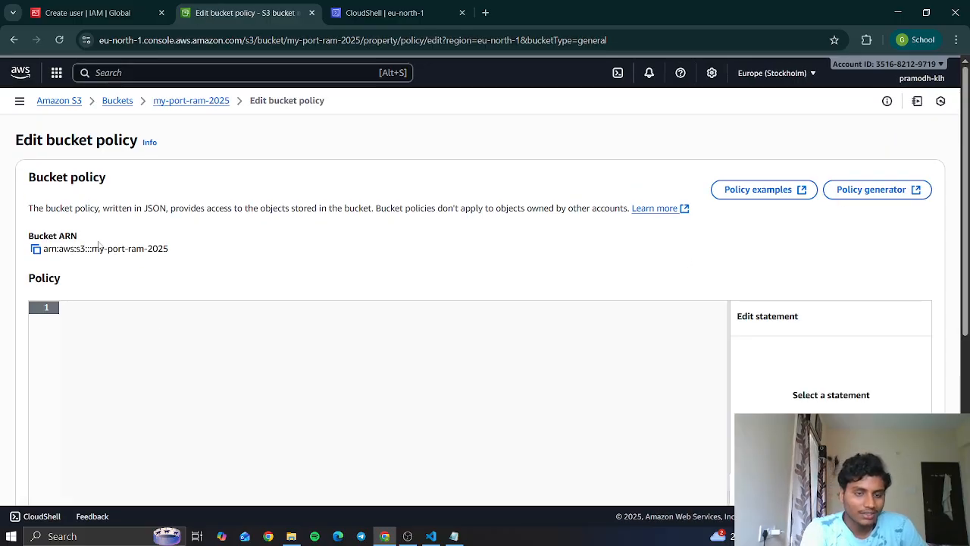
drag(192, 242, 111, 260)
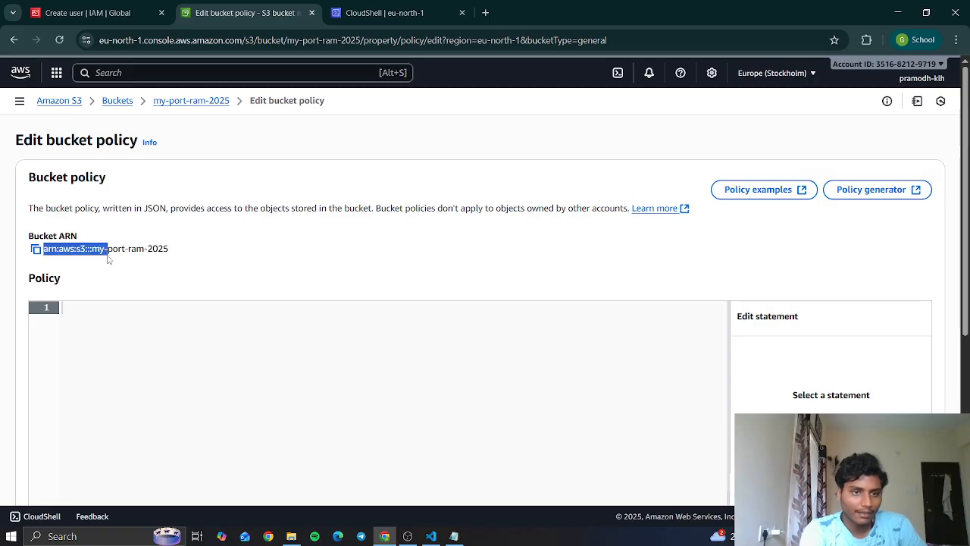
click(231, 273)
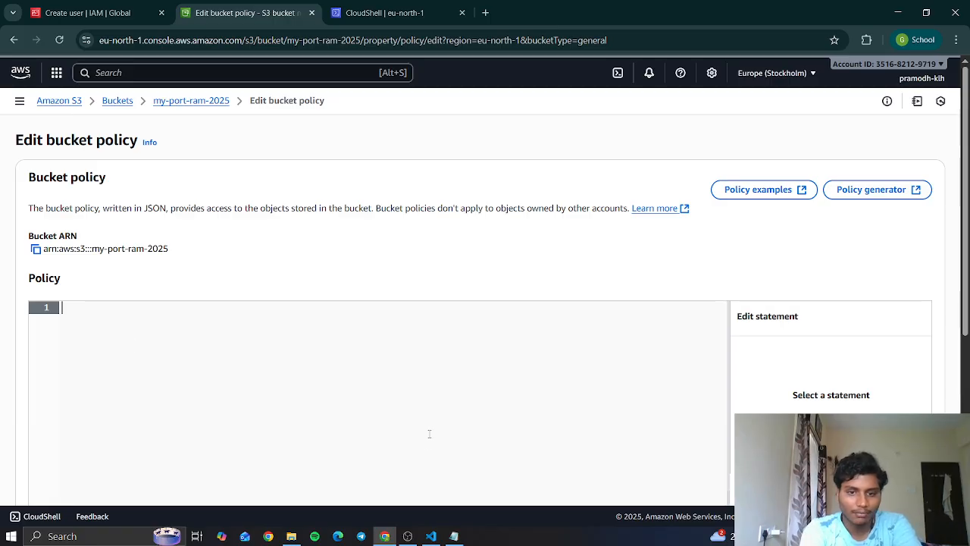
- Copy the PublicReadGetObject JSON policy from Notepad and paste it into the empty bucket policy editor
click(453, 536)
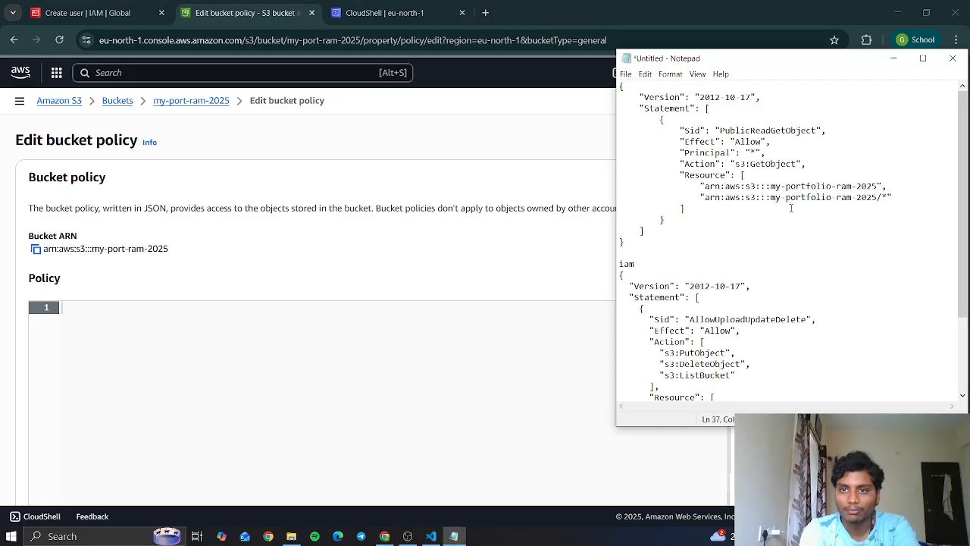
drag(620, 86, 648, 240)
key(ctrl+c)
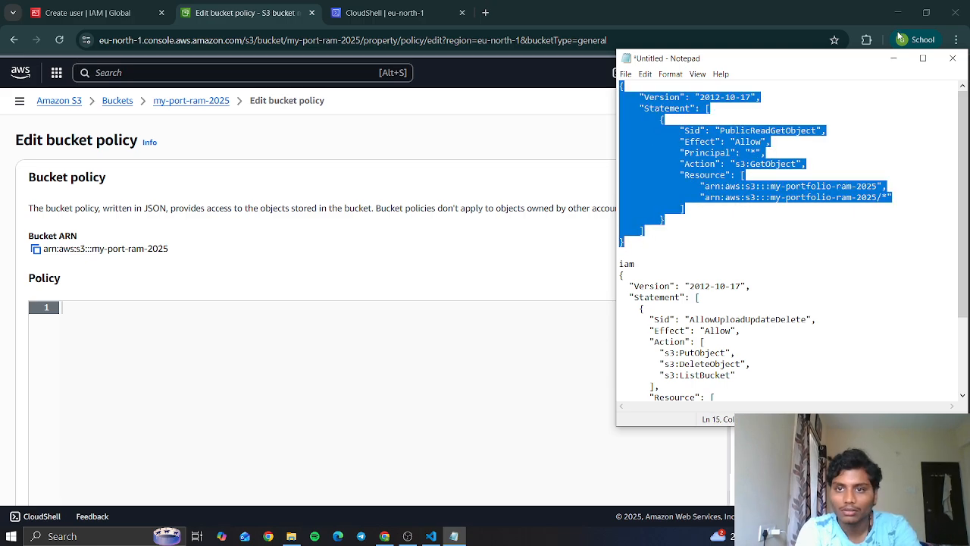
click(893, 58)
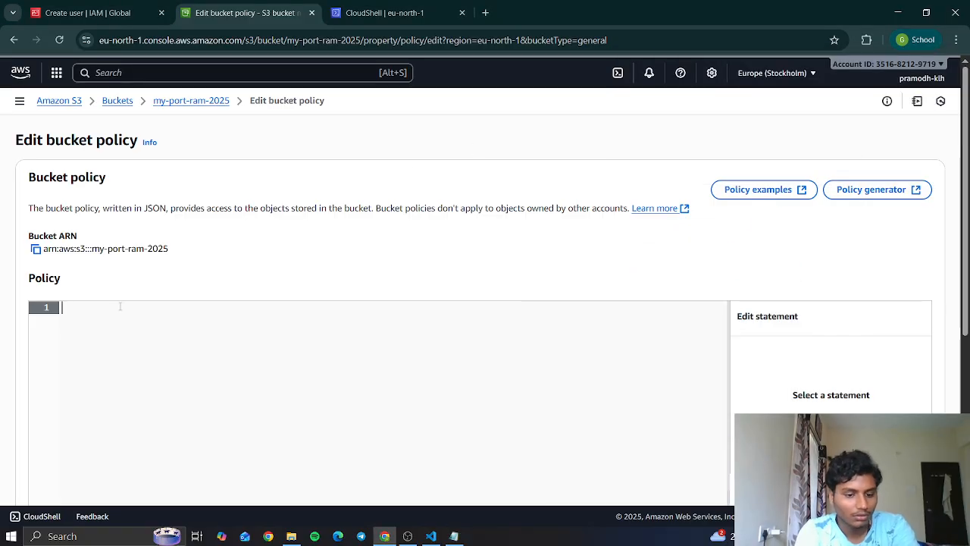
key(ctrl+v)
- Try to save the bucket policy, check the API response, and return to the policy's Resource entries
scroll(238, 369, down, 2)
scroll(238, 369, down, 2)
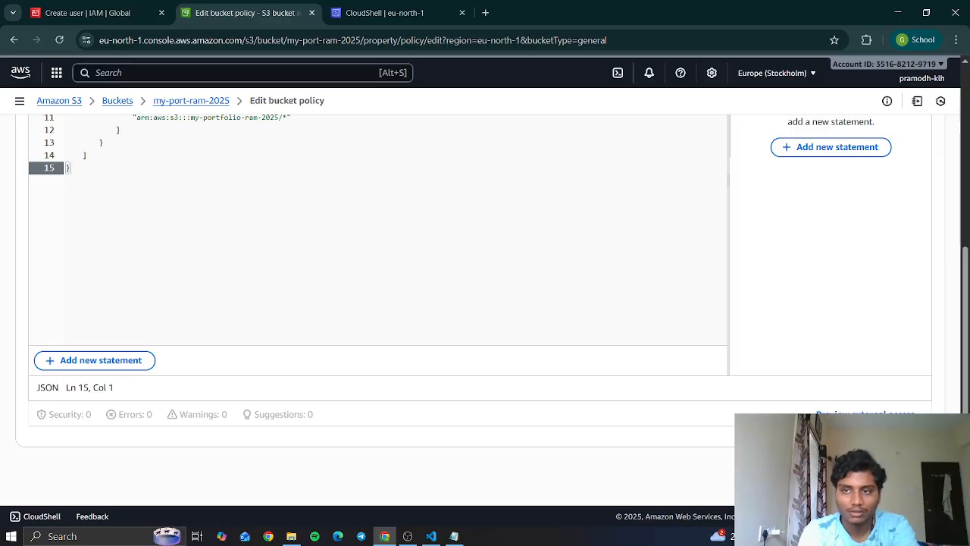
scroll(277, 439, down, 2)
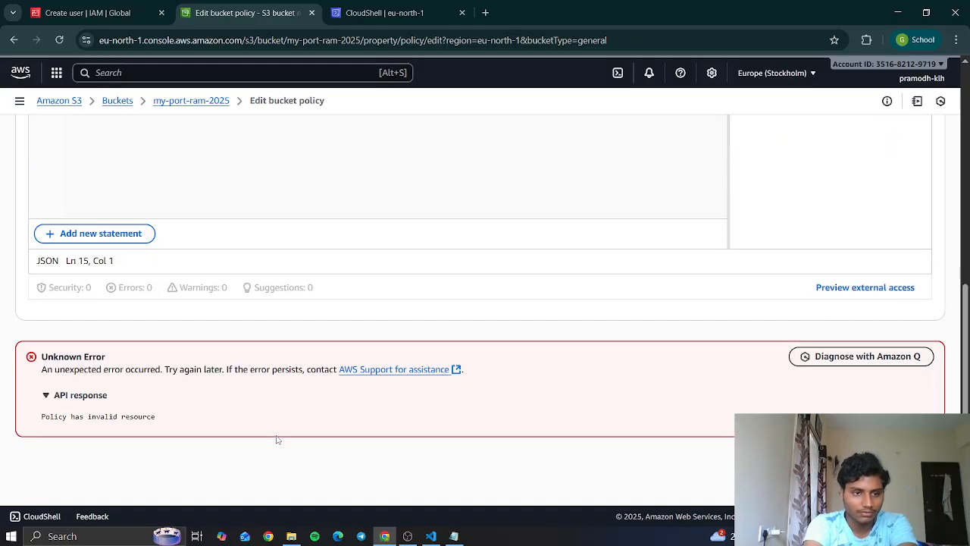
scroll(278, 369, up, 3)
scroll(287, 244, up, 1)
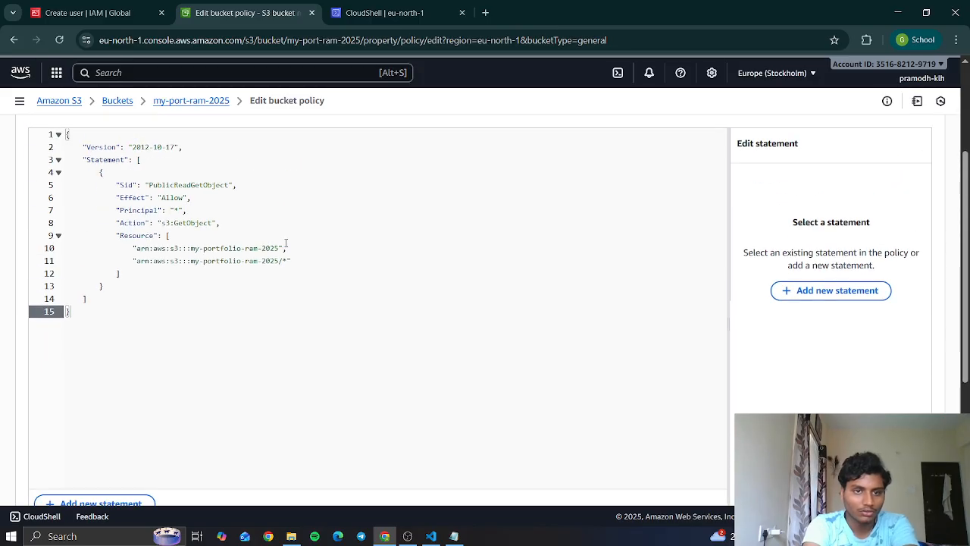
- Change the bucket name in both Resource ARNs of the policy to my-port-ram-2025 and save the bucket policy
scroll(280, 251, up, 1)
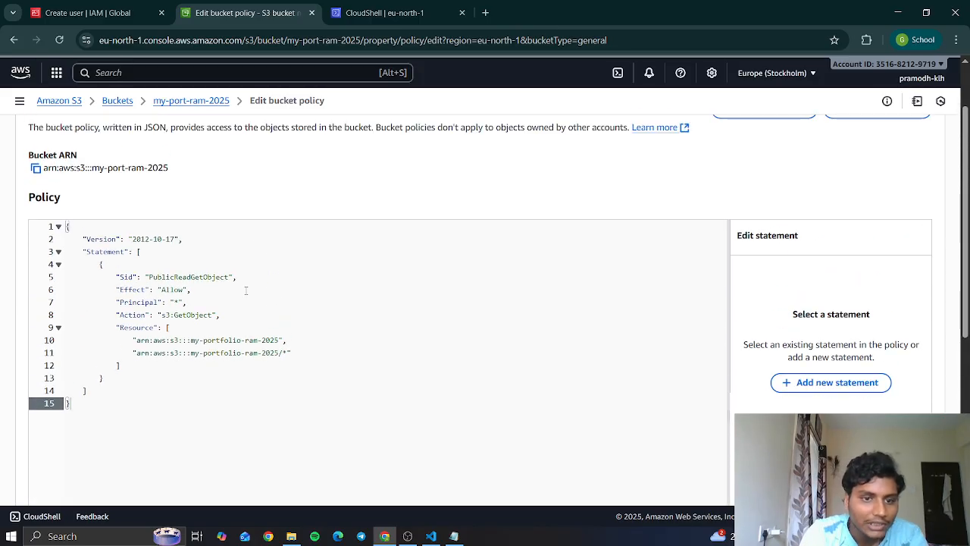
click(246, 342)
key(Up)
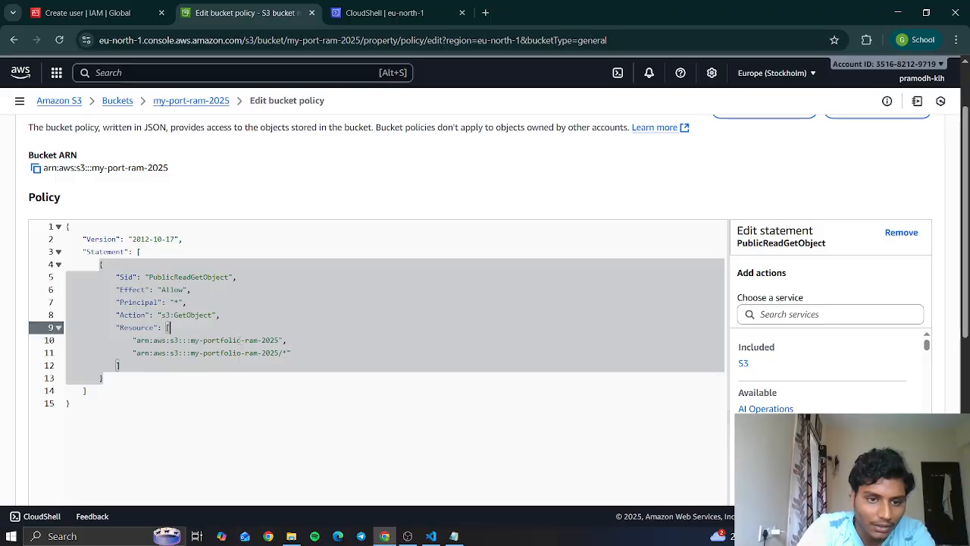
click(238, 340)
key(BackSpace)
key(BackSpace)
key(BackSpace)
key(BackSpace)
key(BackSpace)
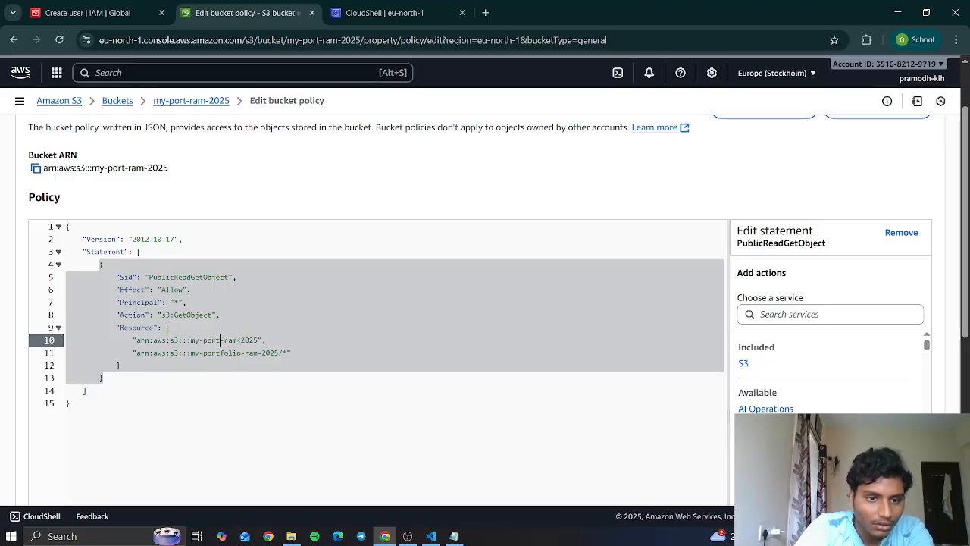
click(242, 353)
key(BackSpace)
key(BackSpace)
key(BackSpace)
key(BackSpace)
key(BackSpace)
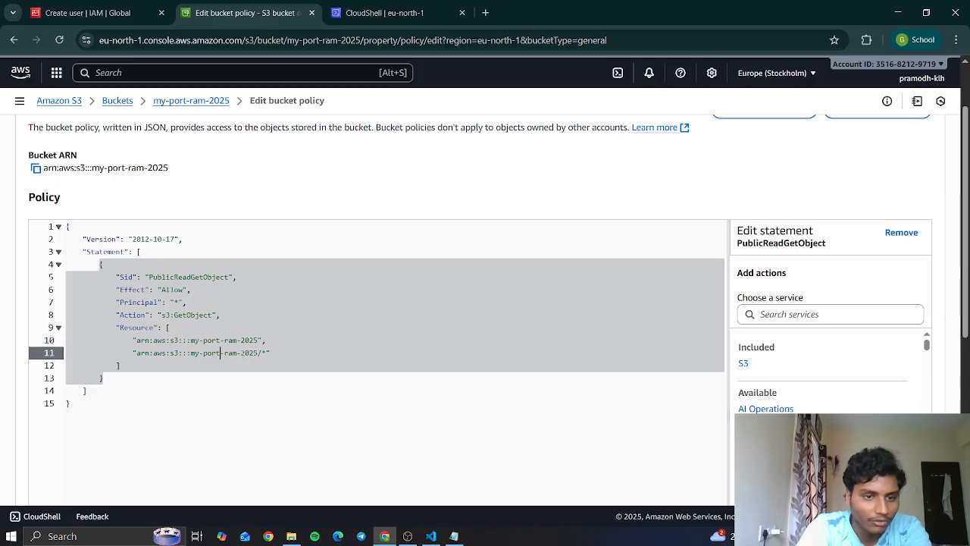
scroll(243, 356, down, 5)
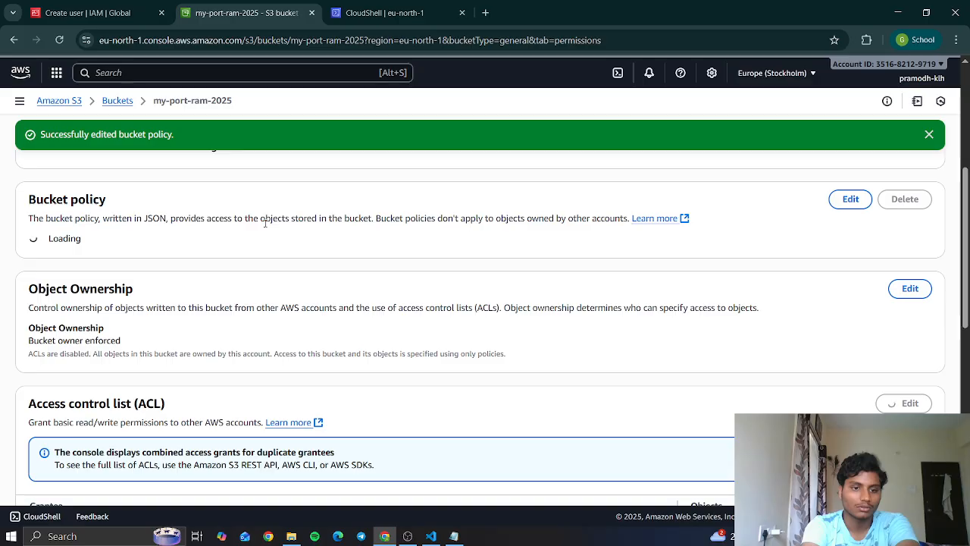
- Review the saved bucket policy and copy the my-port-ram-2025 website endpoint URL from Notepad
scroll(265, 223, up, 1)
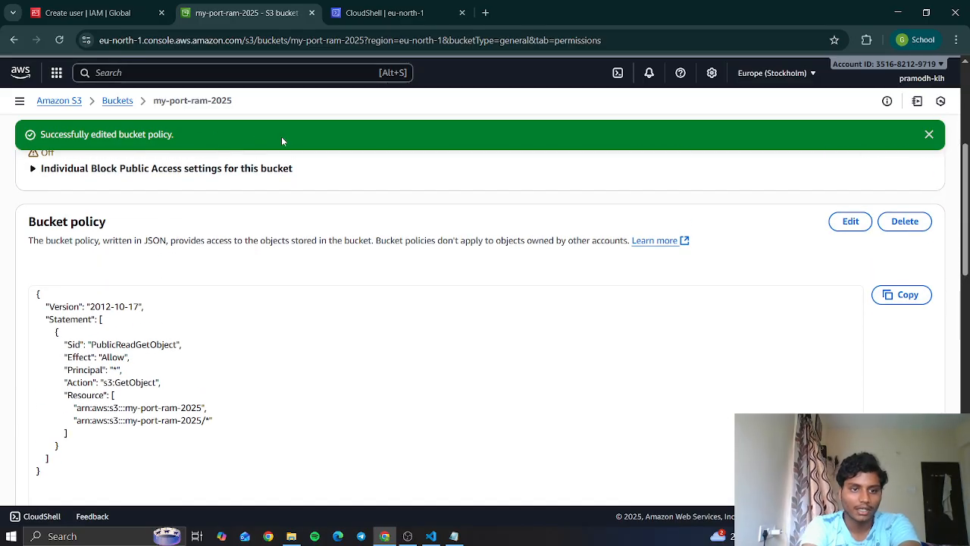
scroll(282, 143, down, 4)
scroll(291, 303, up, 4)
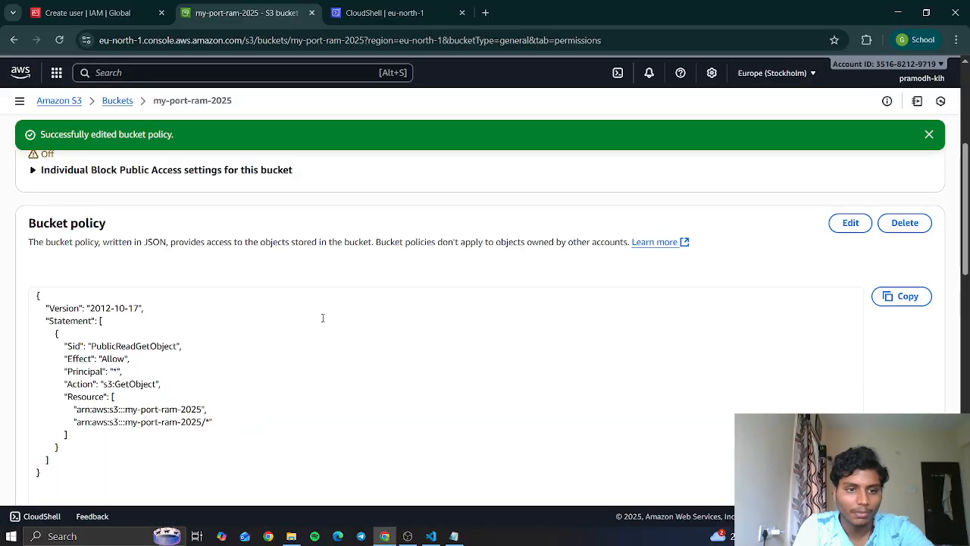
scroll(322, 317, down, 4)
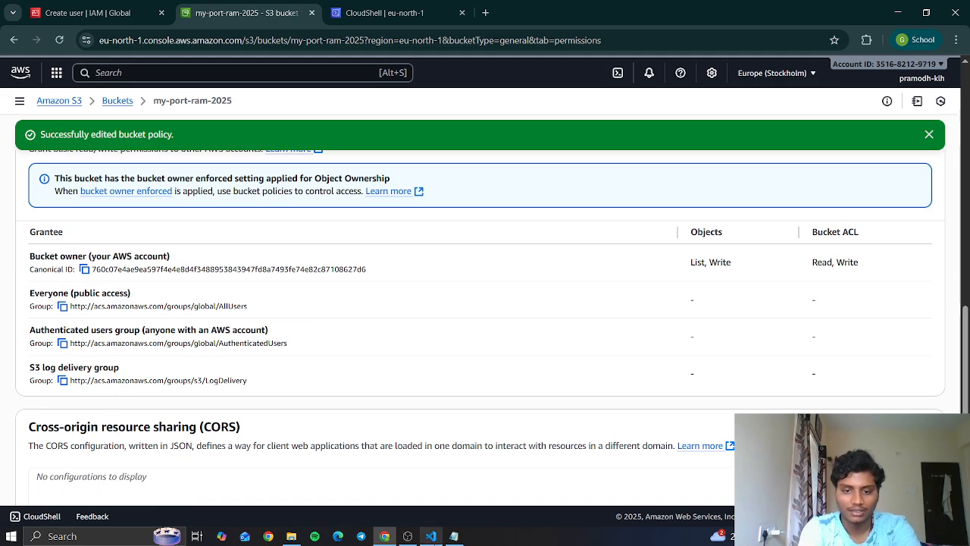
click(453, 536)
click(723, 241)
scroll(724, 241, down, 3)
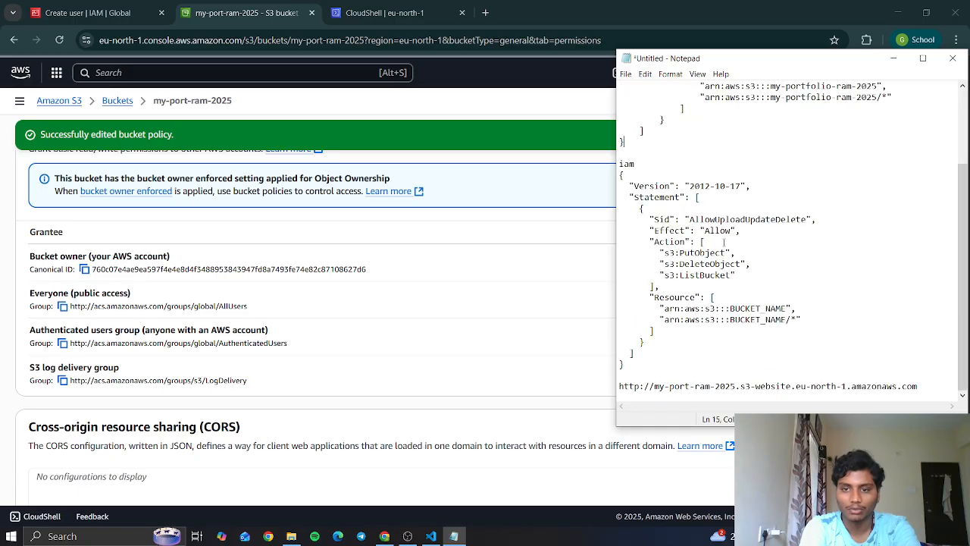
drag(921, 387, 623, 388)
key(ctrl+c)
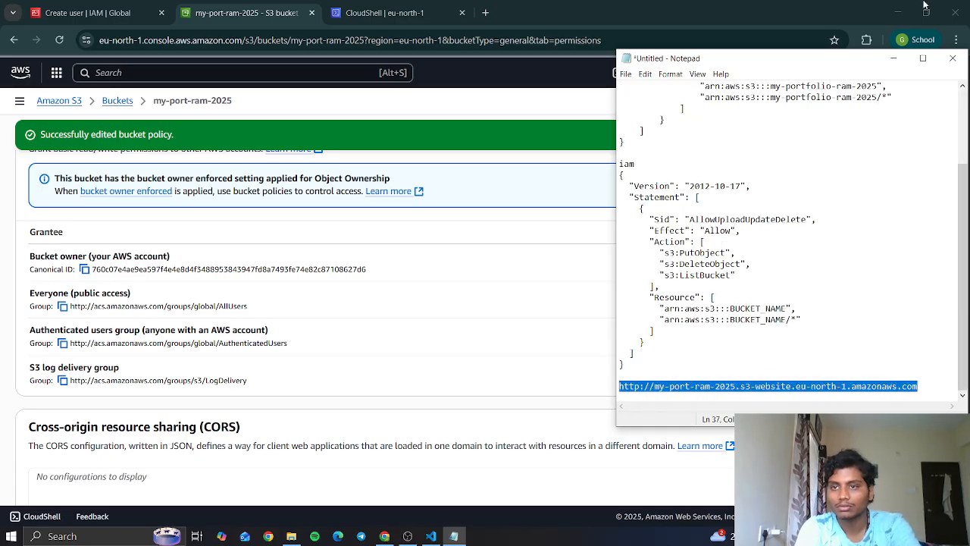
click(892, 58)
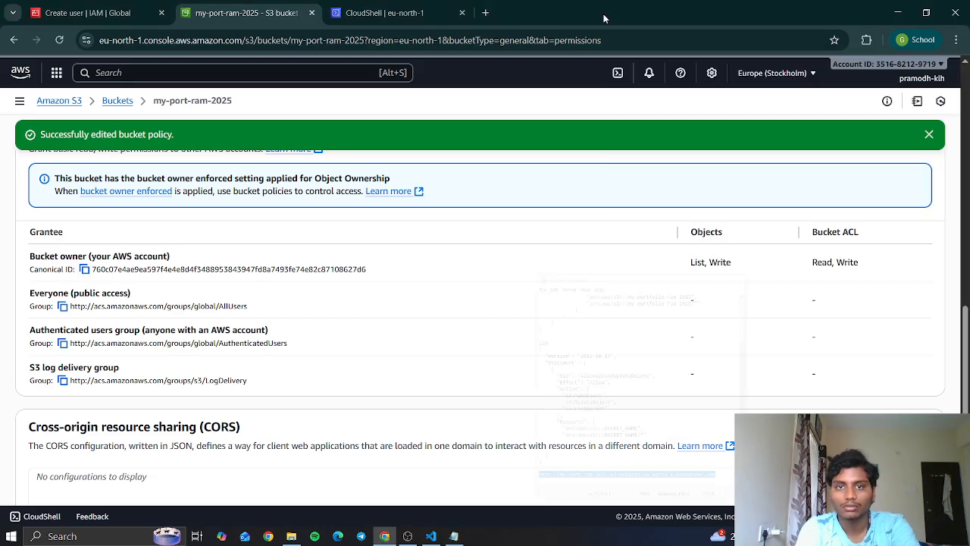
- Open the copied S3 website URL in a new browser tab to test the portfolio page
click(485, 13)
key(ctrl+v)
key(Return)
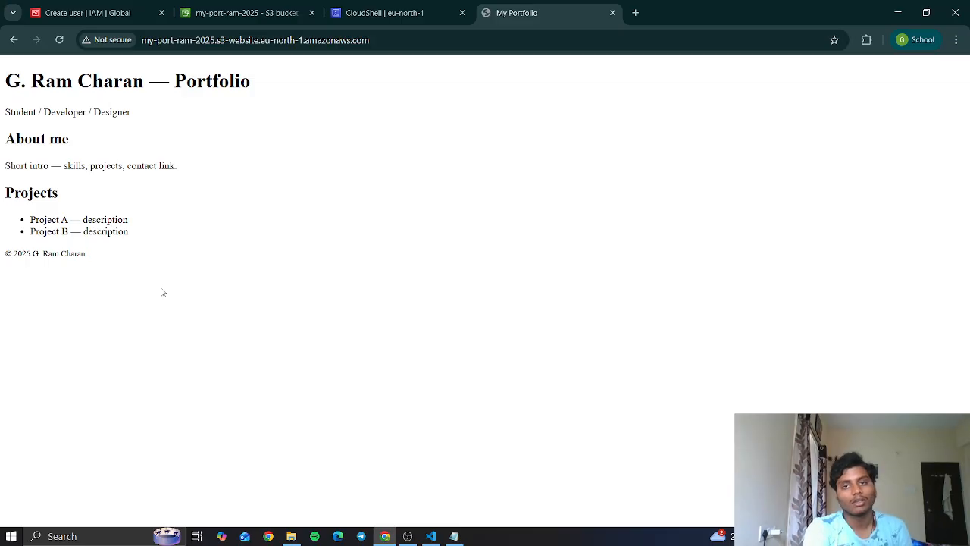
- Return to the S3 console tab, search AWS services for iam and open IAM
key(ctrl+2)
scroll(183, 285, up, 3)
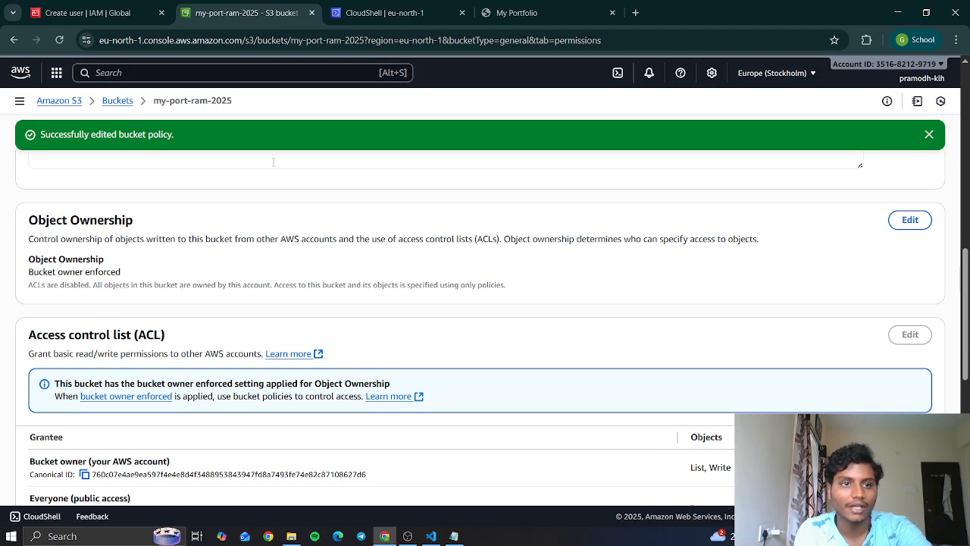
click(143, 68)
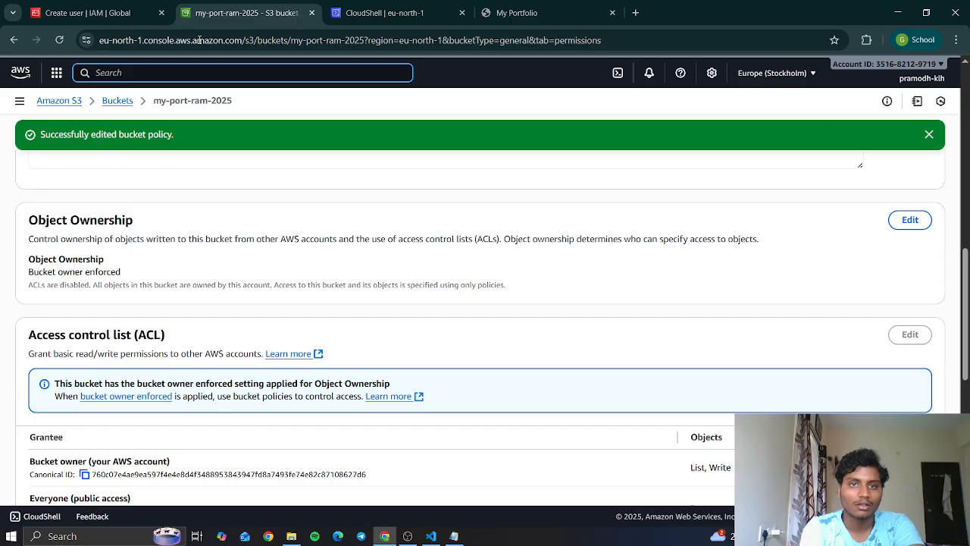
text(im =)
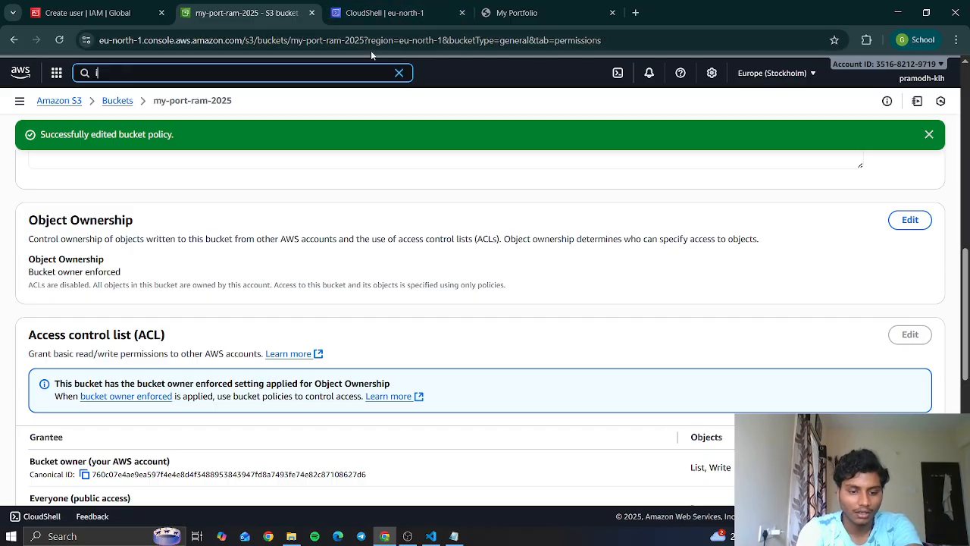
key(BackSpace)
key(BackSpace)
key(BackSpace)
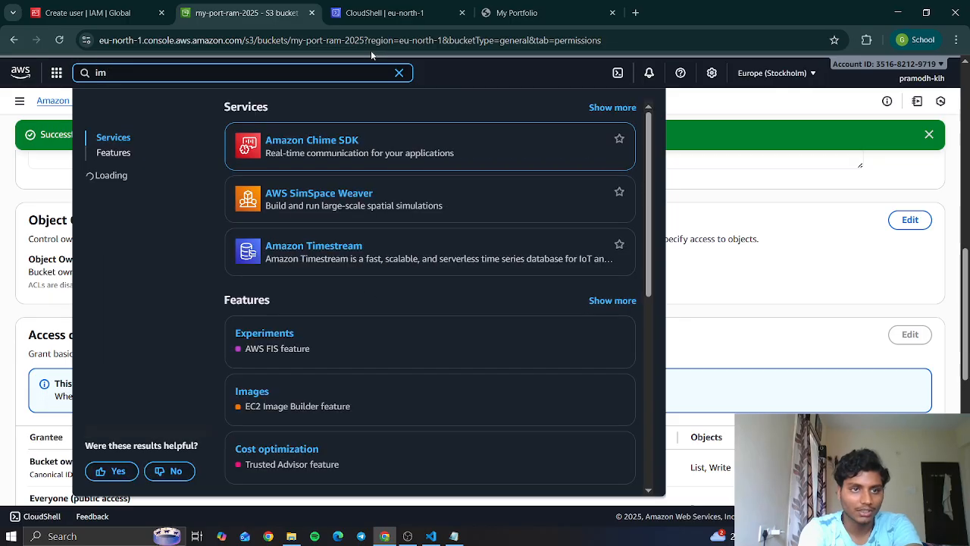
text(am)
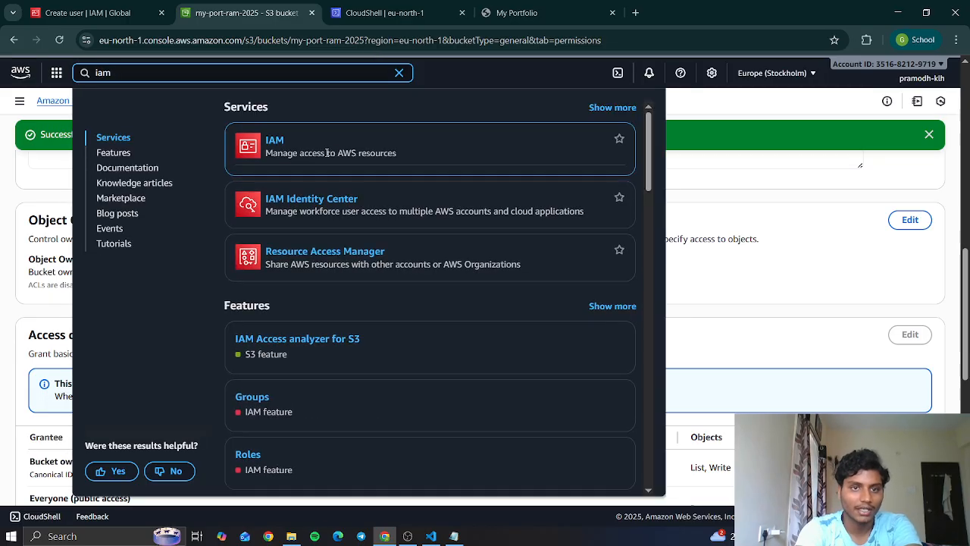
click(276, 141)
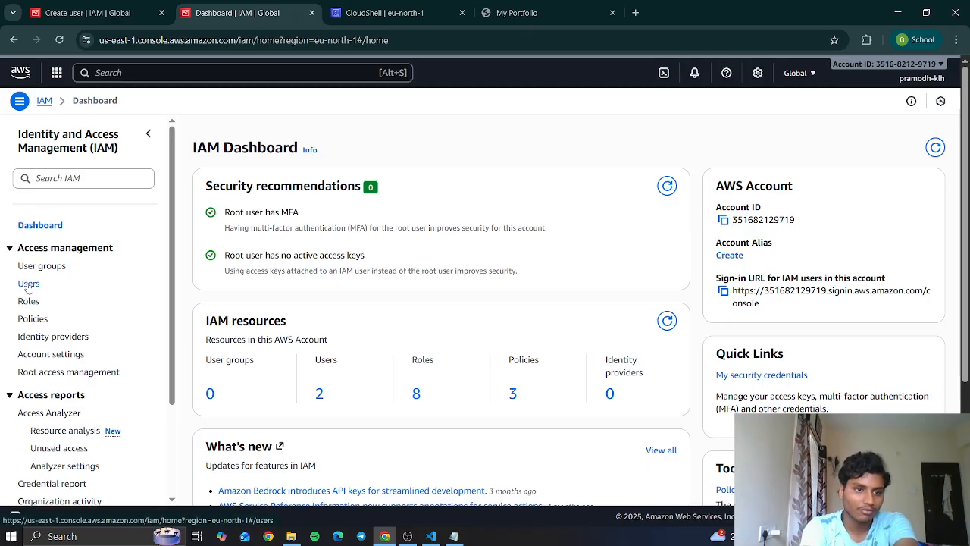
- Start creating an IAM user named web-uploader without console access and proceed to its permissions
click(29, 282)
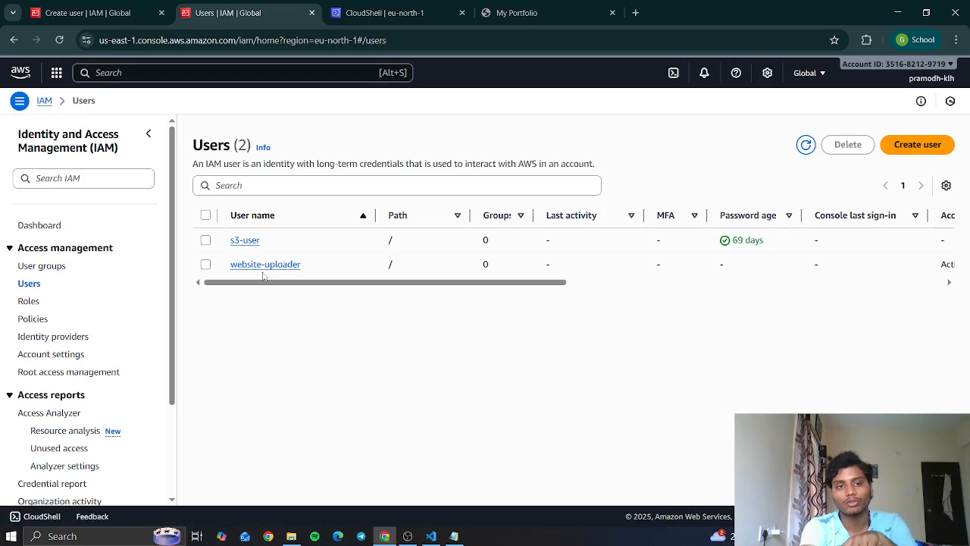
click(937, 145)
click(505, 233)
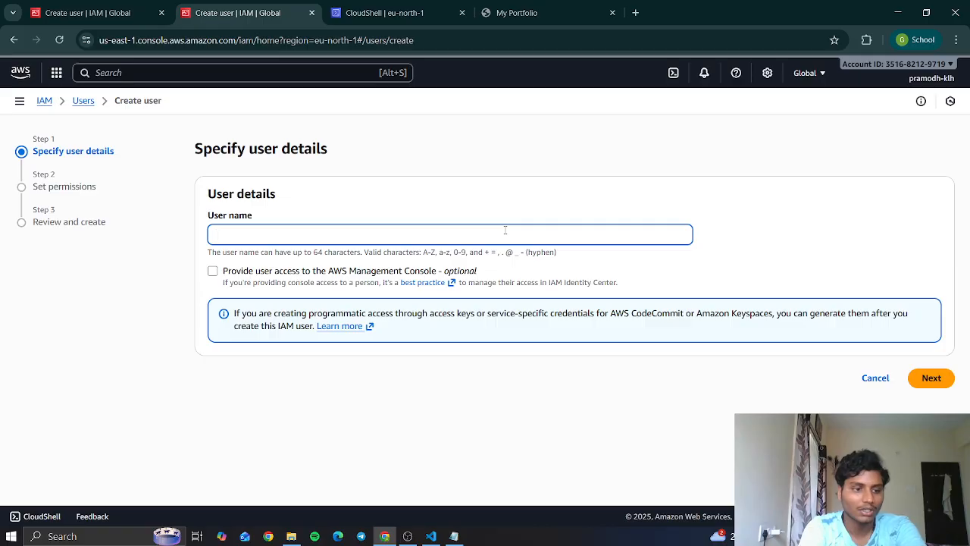
text(web-uploader)
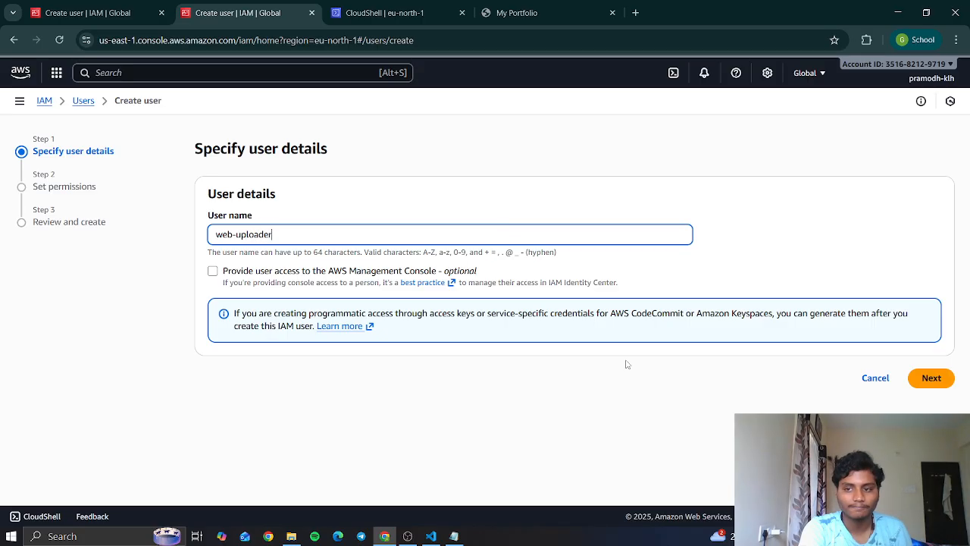
click(931, 379)
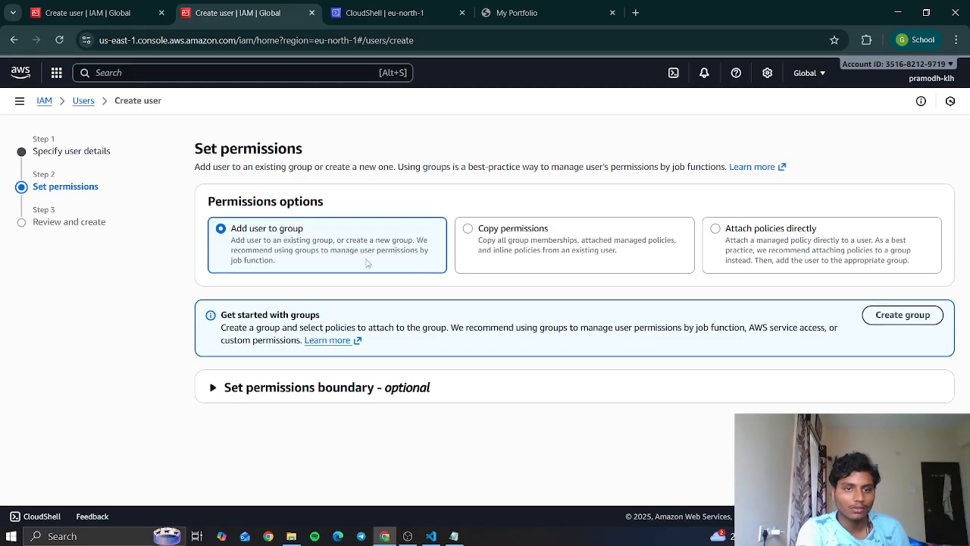
- Choose to attach policies directly without selecting any policy, review the details and create the web-uploader user
click(729, 241)
scroll(729, 241, down, 7)
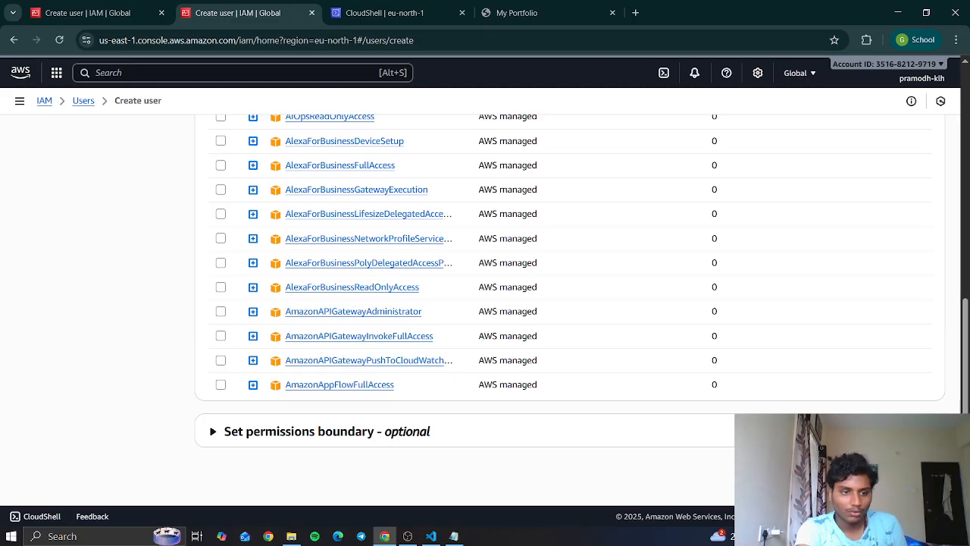
click(923, 471)
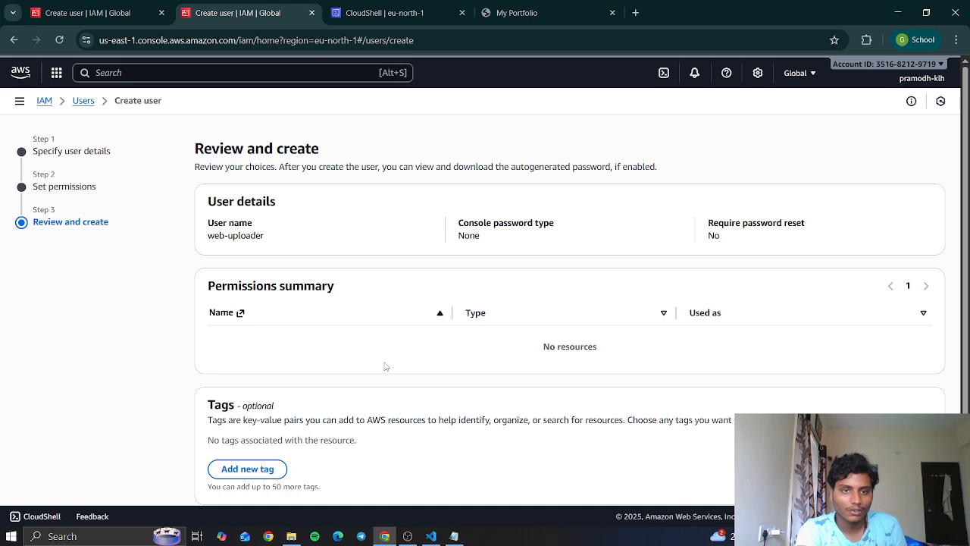
scroll(386, 366, down, 1)
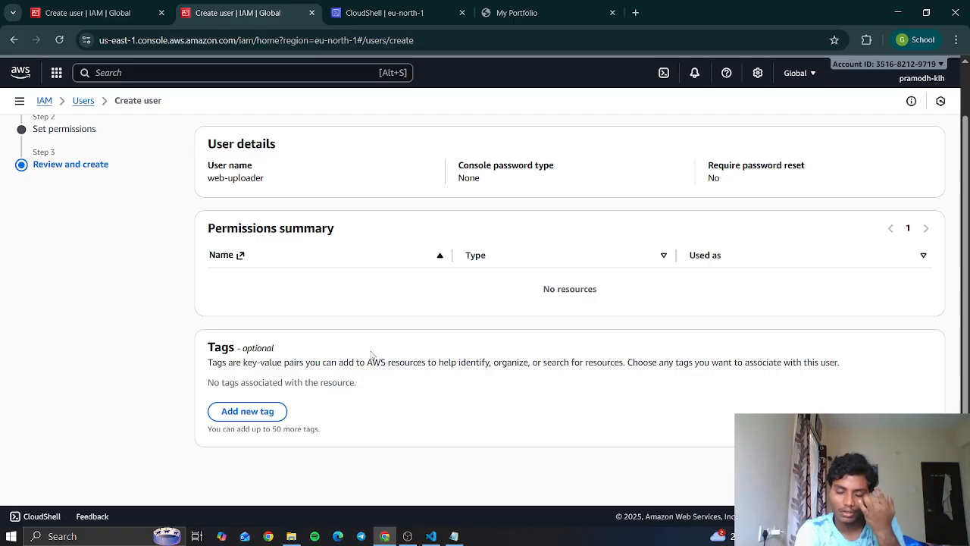
scroll(548, 309, up, 1)
scroll(549, 309, down, 1)
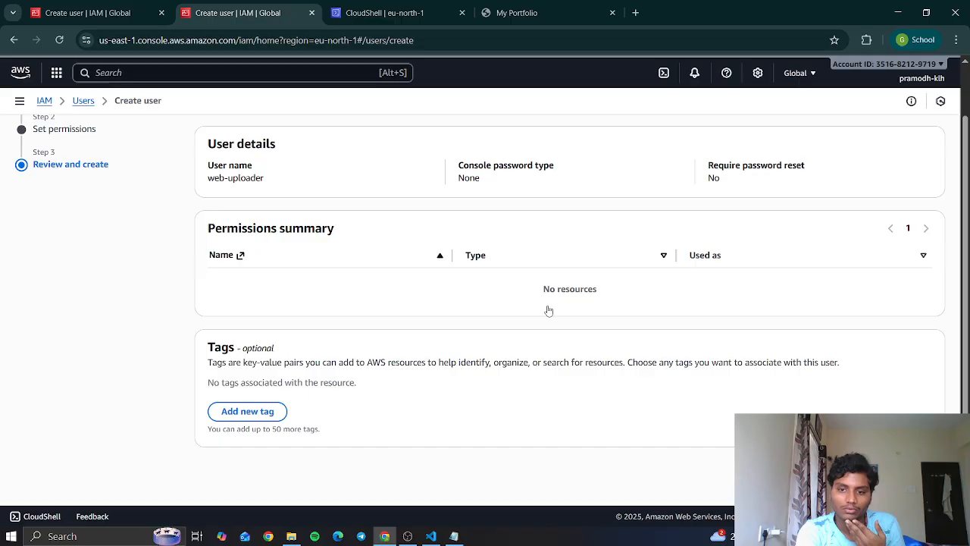
click(908, 470)
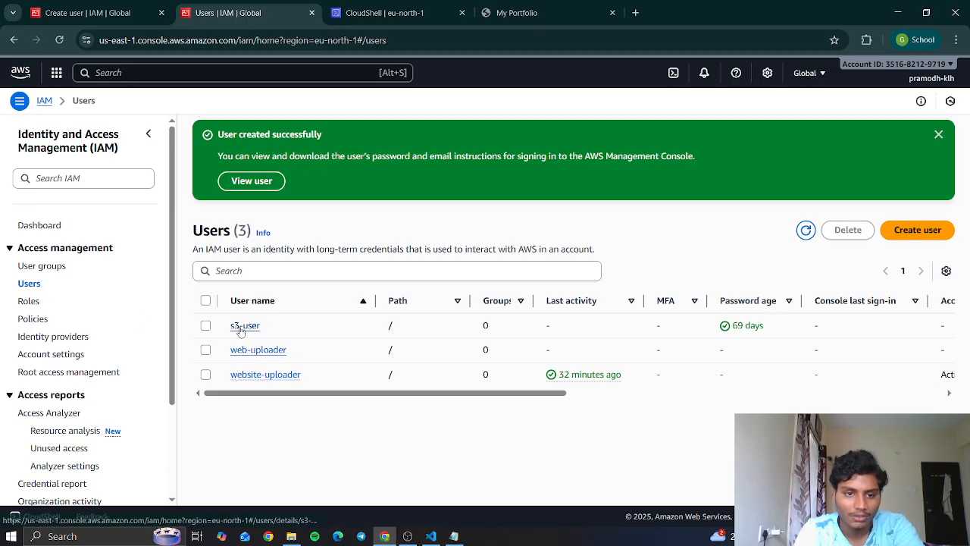
- Open the web-uploader user's details and start adding permissions to it
click(258, 349)
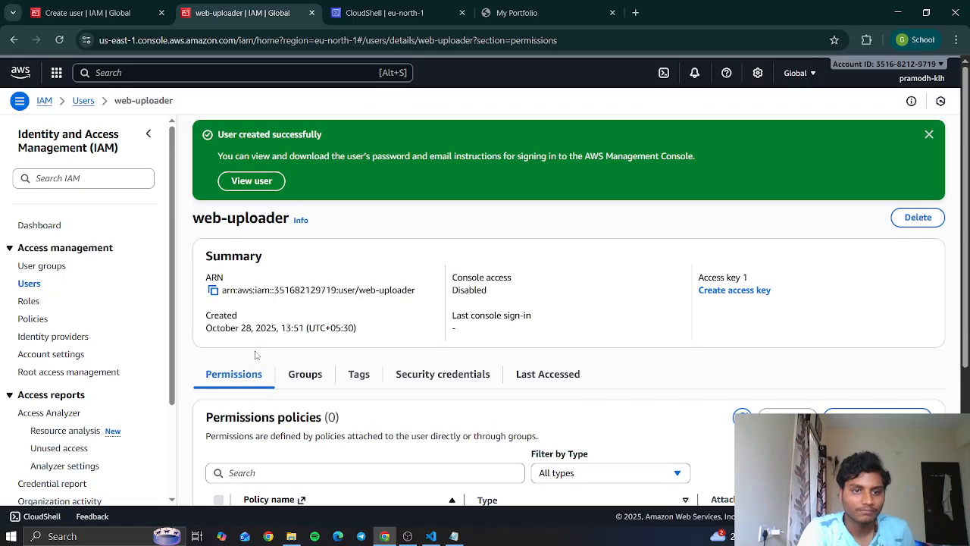
scroll(402, 331, down, 2)
scroll(405, 331, down, 1)
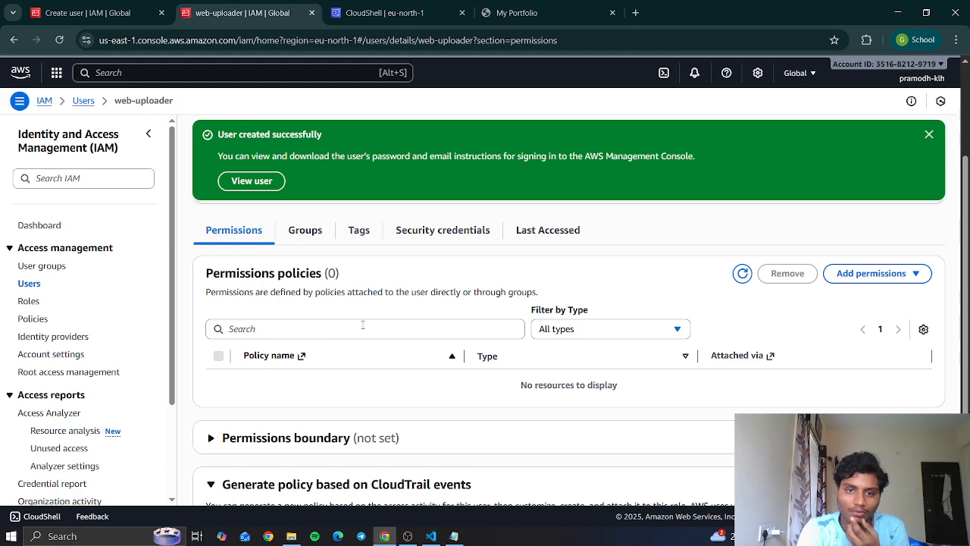
click(883, 274)
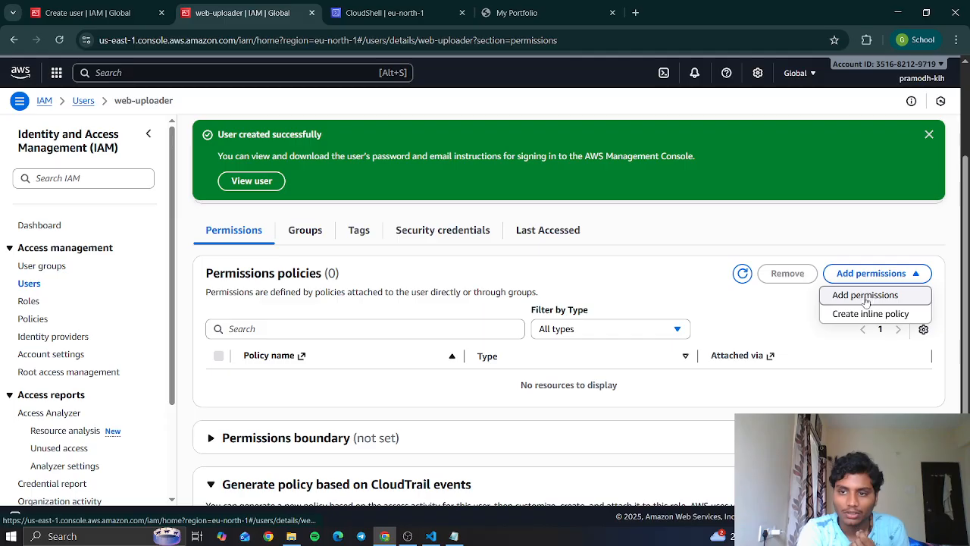
click(863, 300)
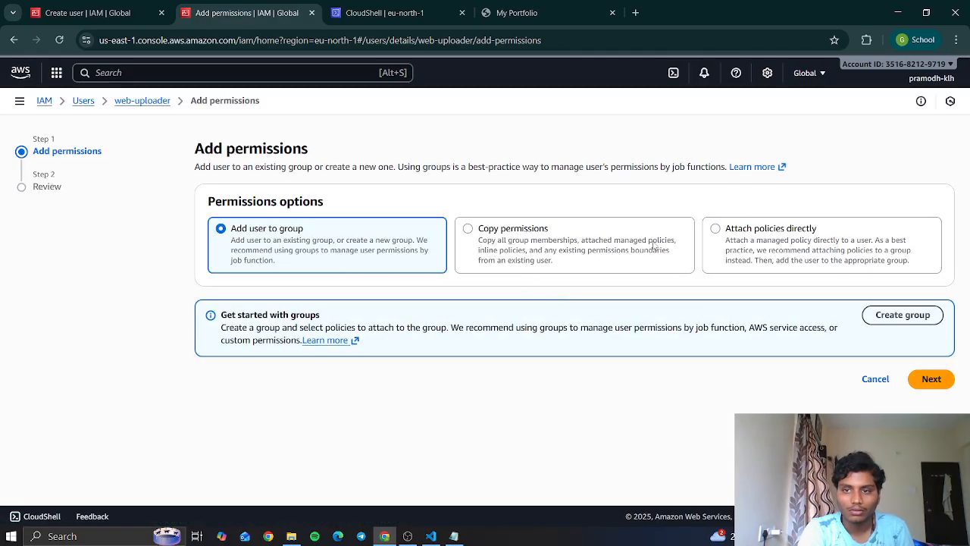
- Choose to attach policies directly to the web-uploader user and search the permissions policies for s3Uplo
click(811, 256)
scroll(769, 383, down, 2)
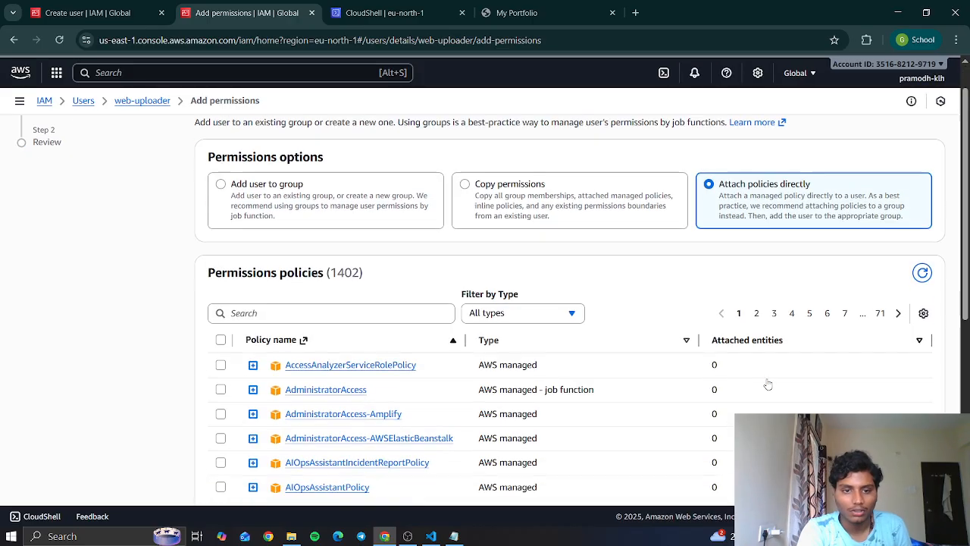
click(402, 279)
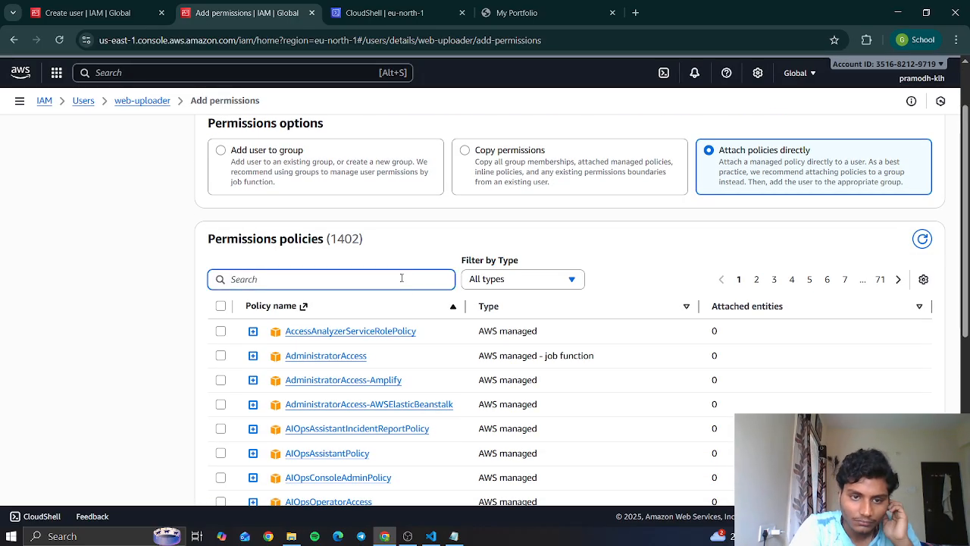
text(s2)
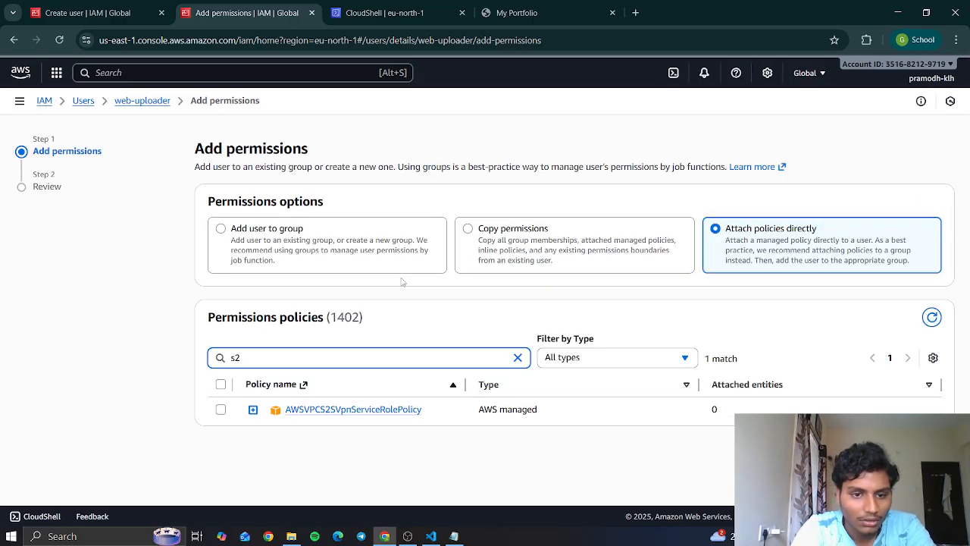
key(BackSpace)
text(3Uplo)
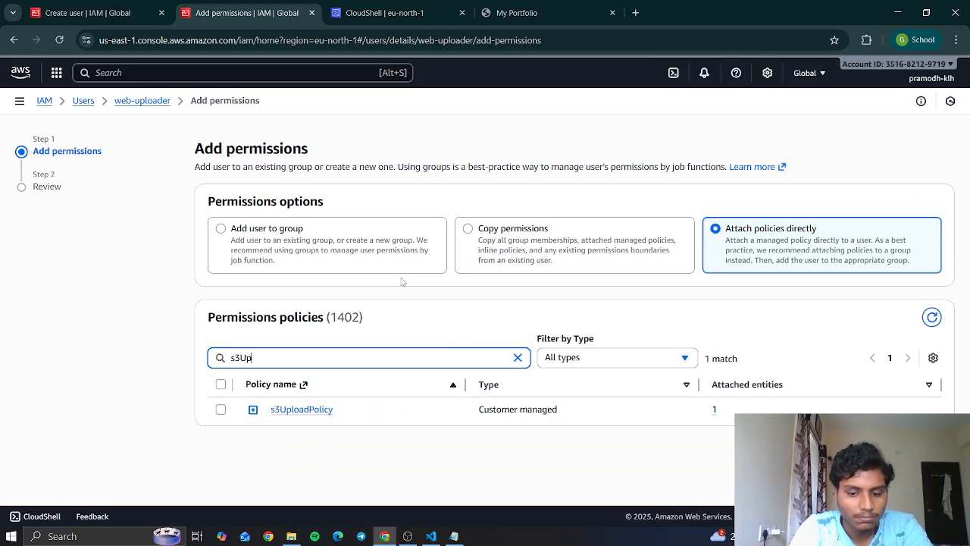
- Select s3UploadPolicy, add it to the web-uploader user and look over the user's permissions
click(222, 410)
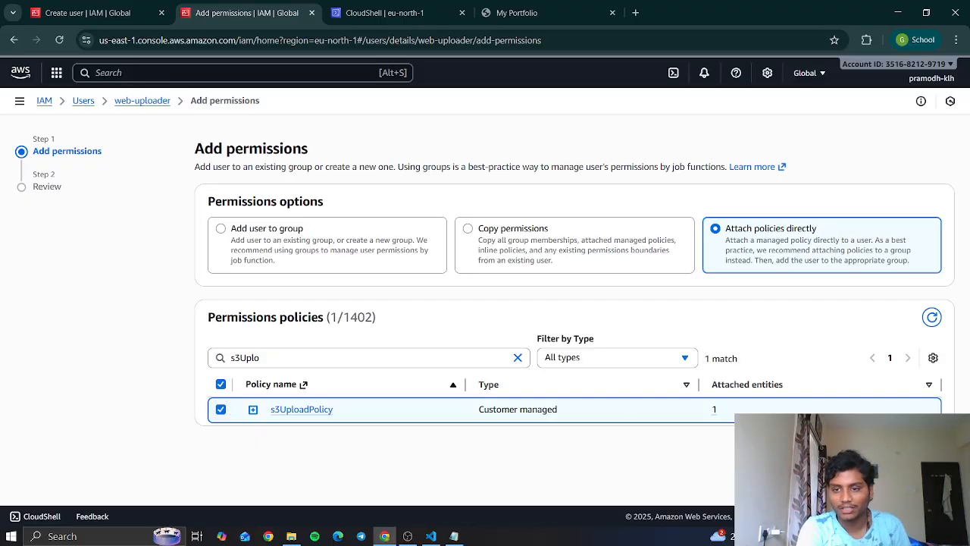
click(932, 447)
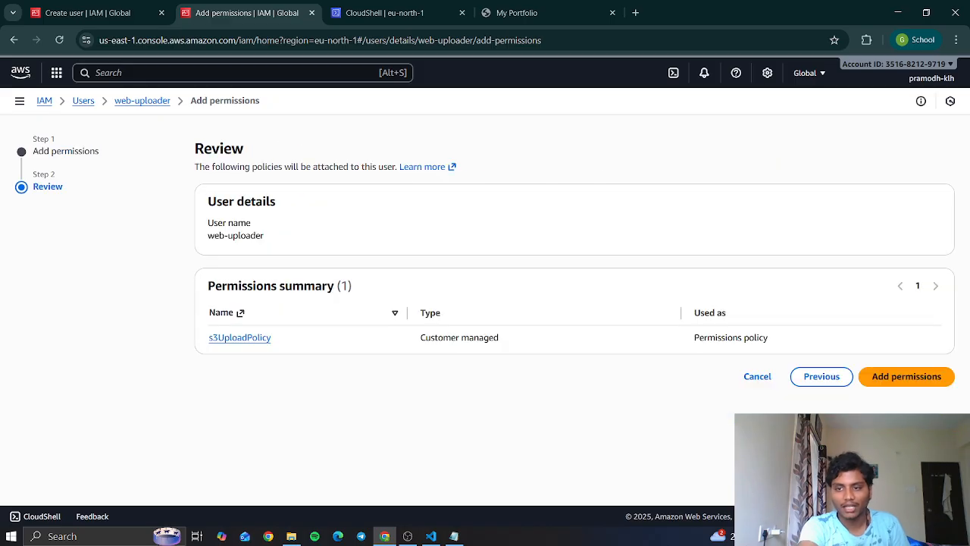
click(892, 379)
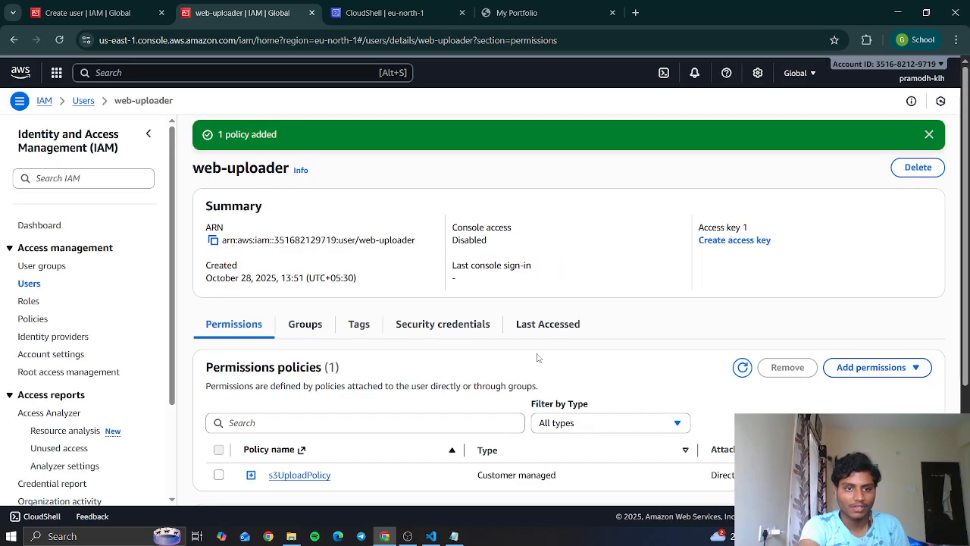
scroll(479, 351, down, 3)
scroll(451, 302, up, 3)
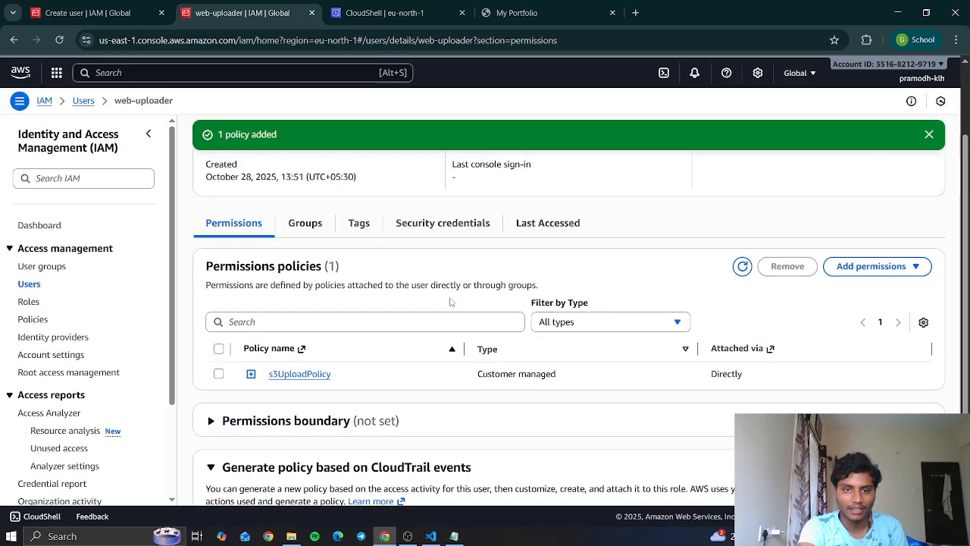
scroll(351, 264, down, 2)
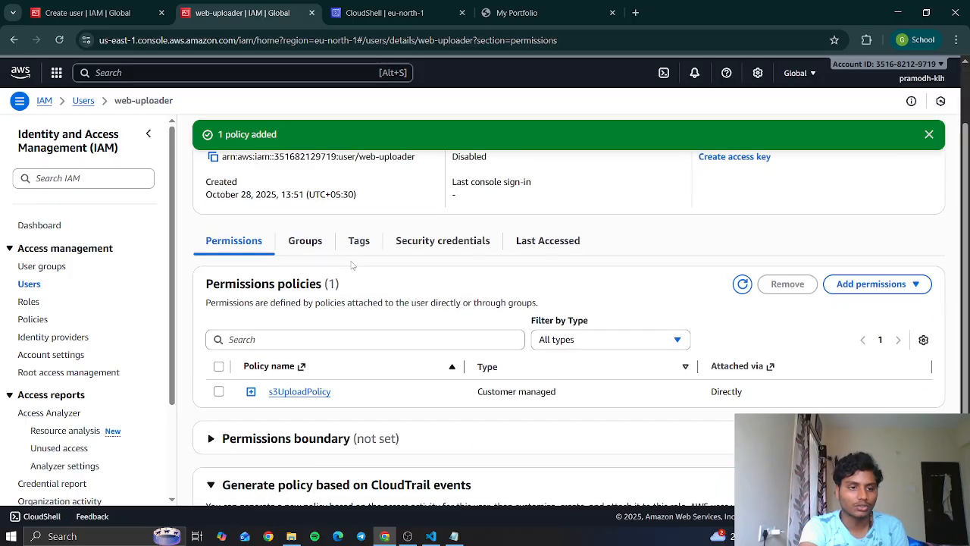
scroll(352, 264, down, 1)
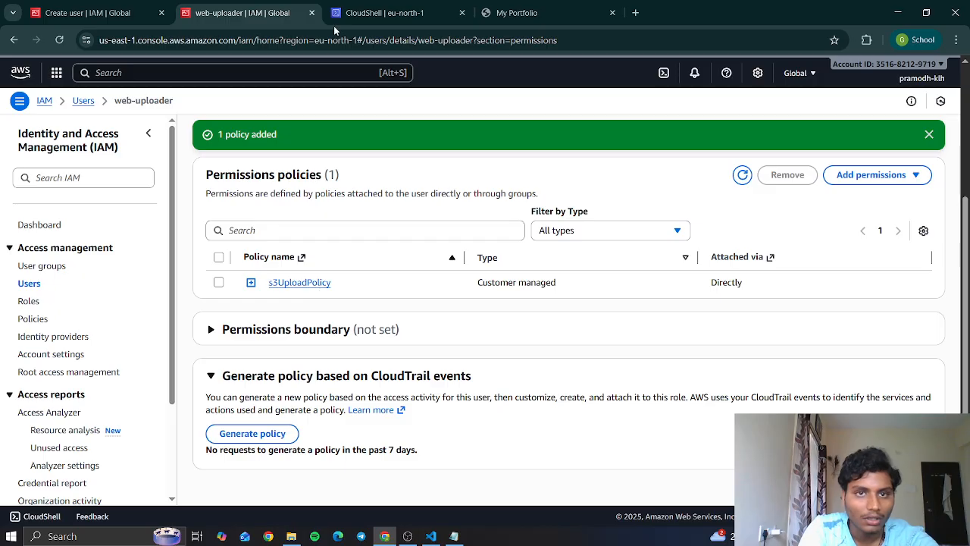
- Switch to the CloudShell tab, reconnect the session and run aws configure
click(372, 13)
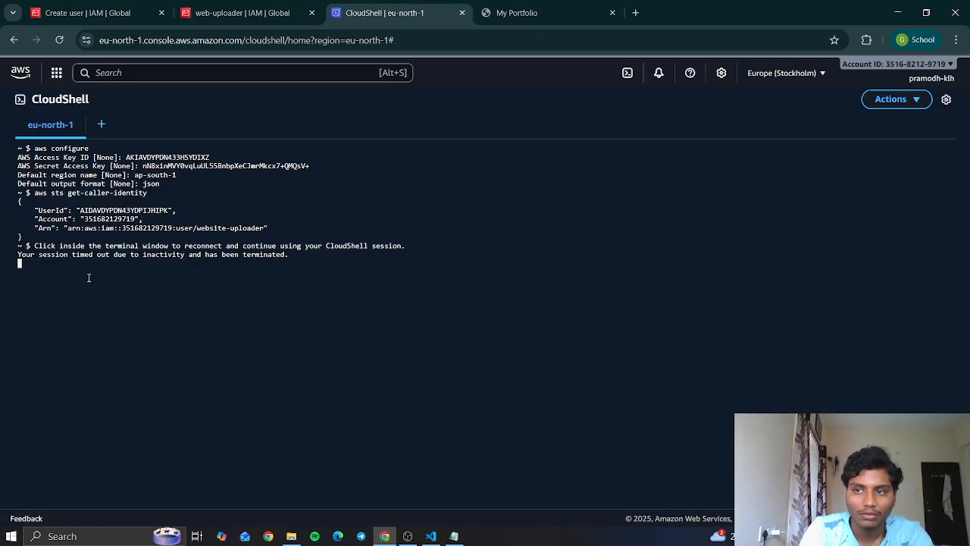
click(155, 227)
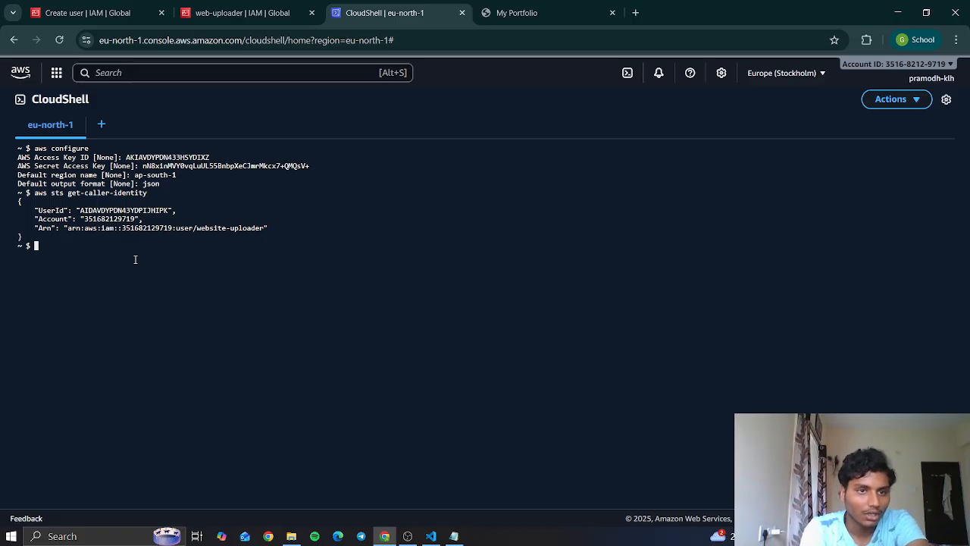
text(aws configure)
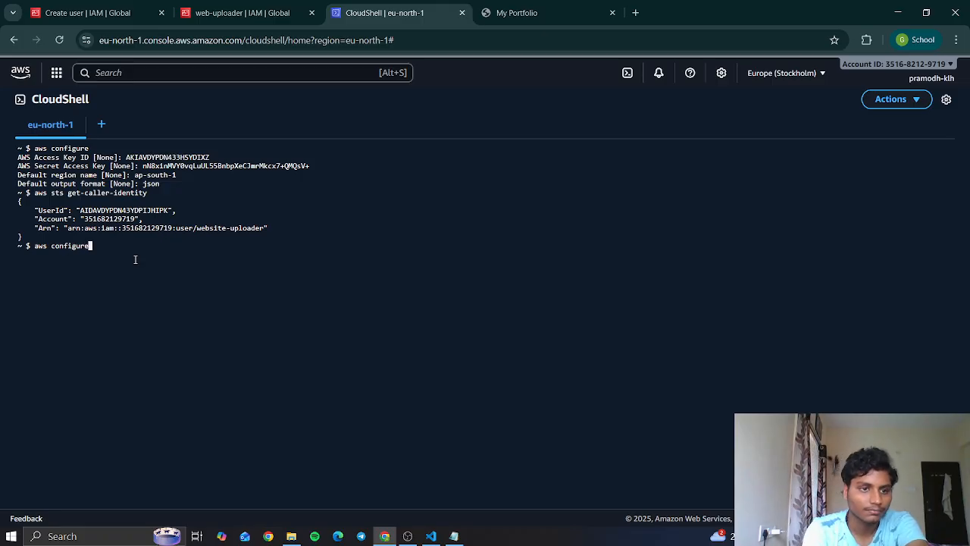
key(Return)
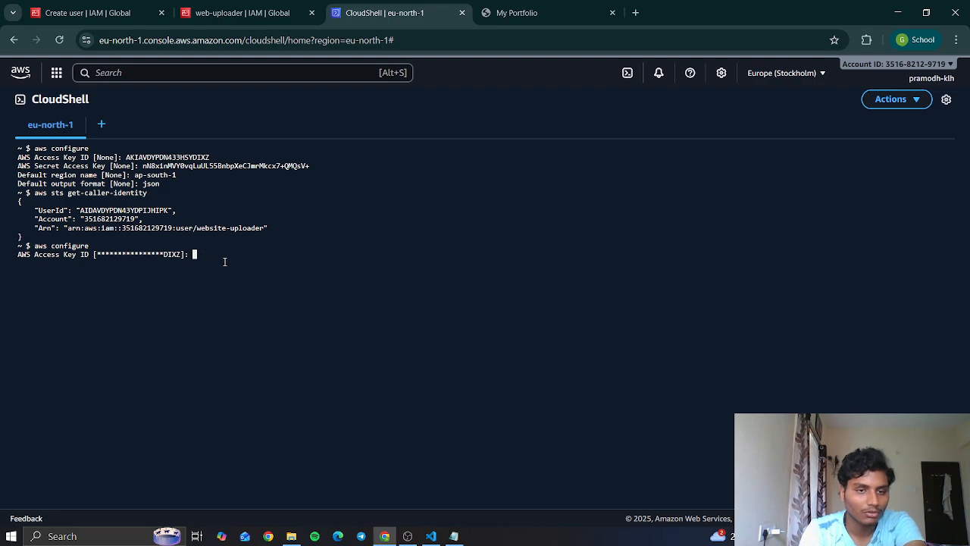
- Return to the web-uploader user in IAM, open its security credentials and start creating an access key
click(269, 6)
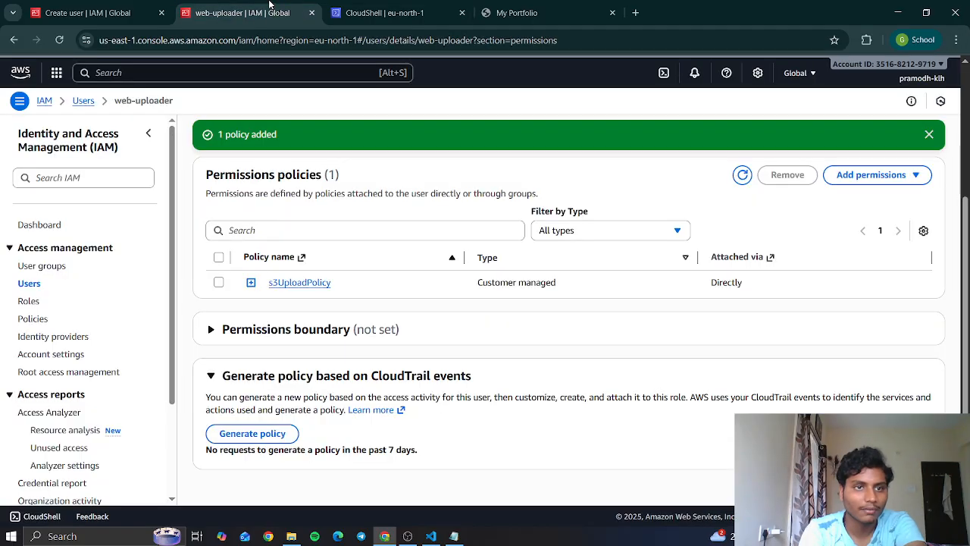
scroll(303, 286, up, 3)
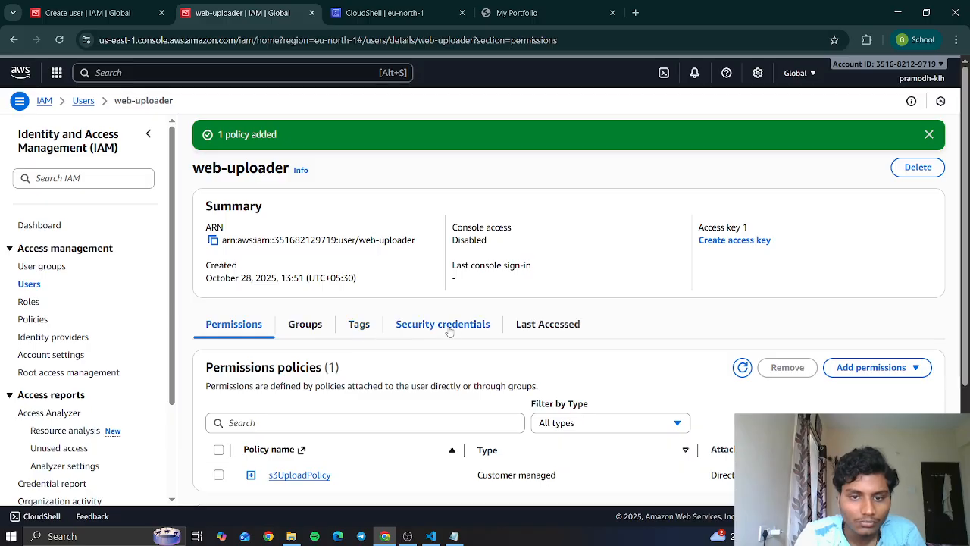
click(453, 324)
scroll(530, 303, down, 2)
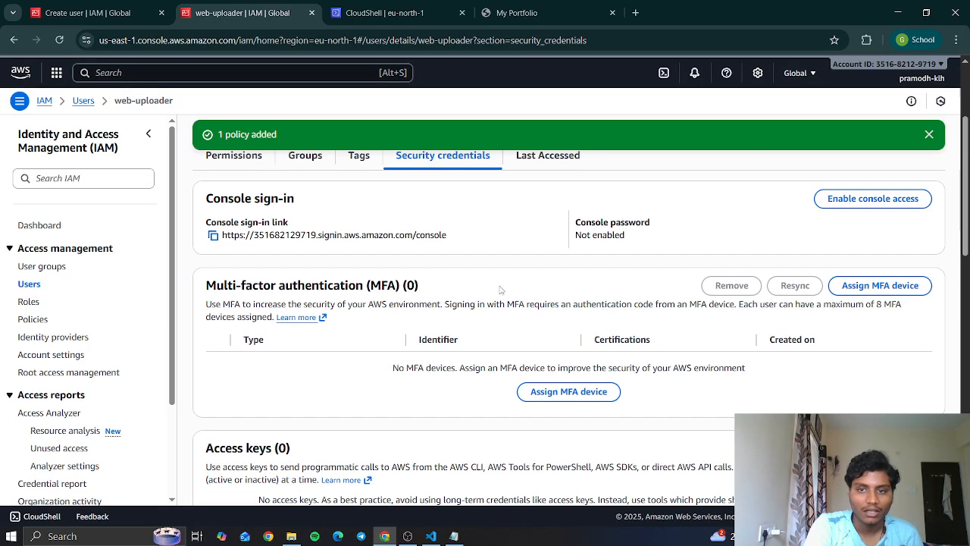
scroll(488, 333, down, 1)
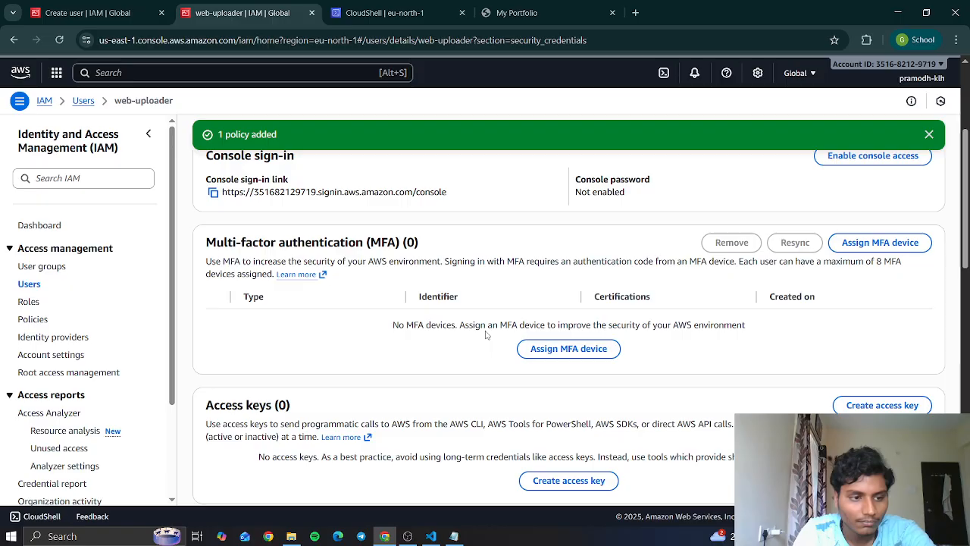
scroll(540, 345, down, 5)
scroll(324, 314, up, 4)
click(569, 384)
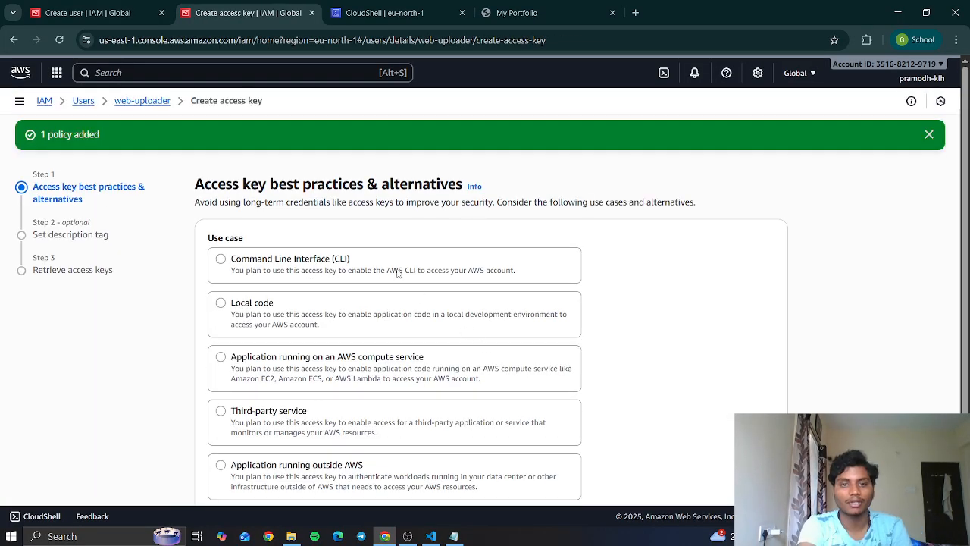
- Choose Command Line Interface (CLI) as the access key's use case, acknowledge the recommendation and proceed to the description tag
click(244, 273)
scroll(303, 432, down, 3)
click(213, 428)
click(761, 469)
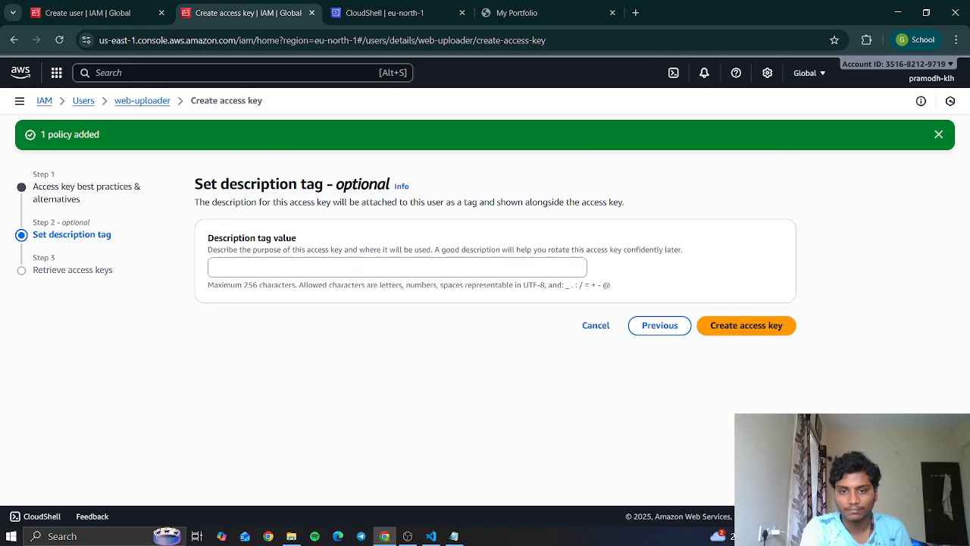
- Set the description tag to "create s3" and create the access key
click(375, 275)
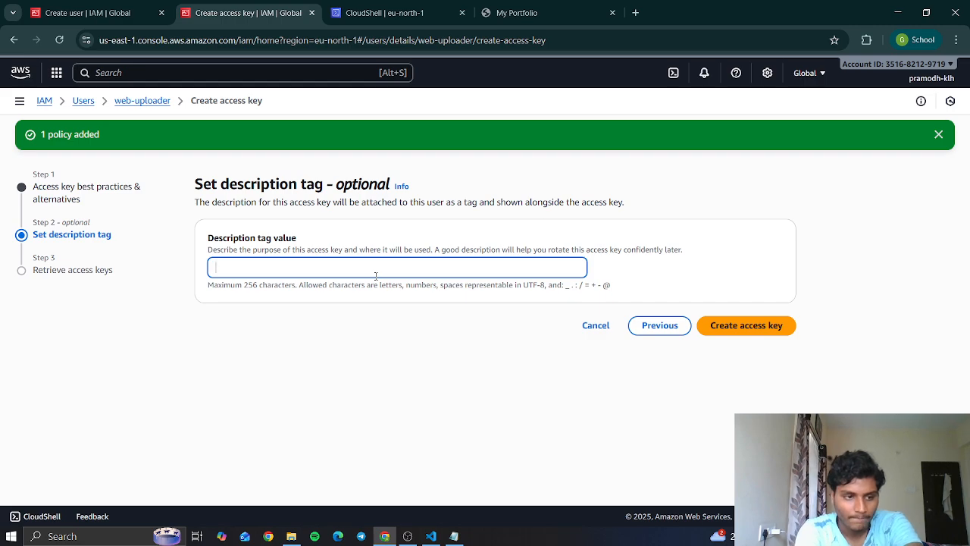
text(create s3)
click(759, 326)
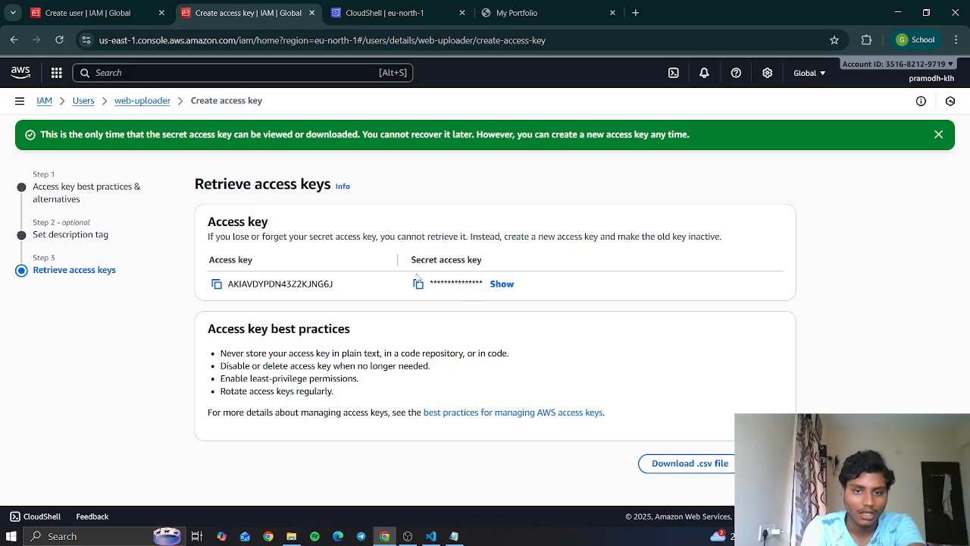
- Copy the new access key and submit it as the AWS Access Key ID in CloudShell
click(419, 284)
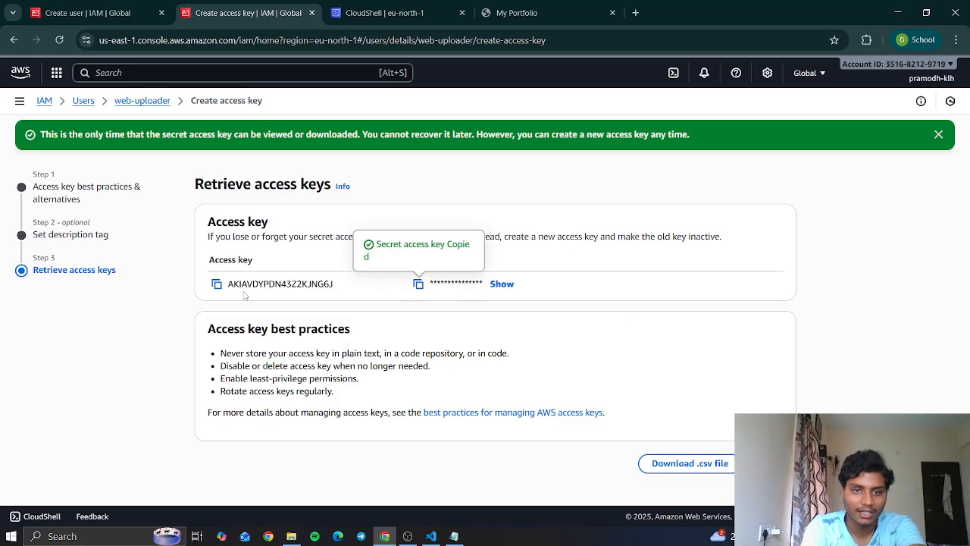
click(217, 285)
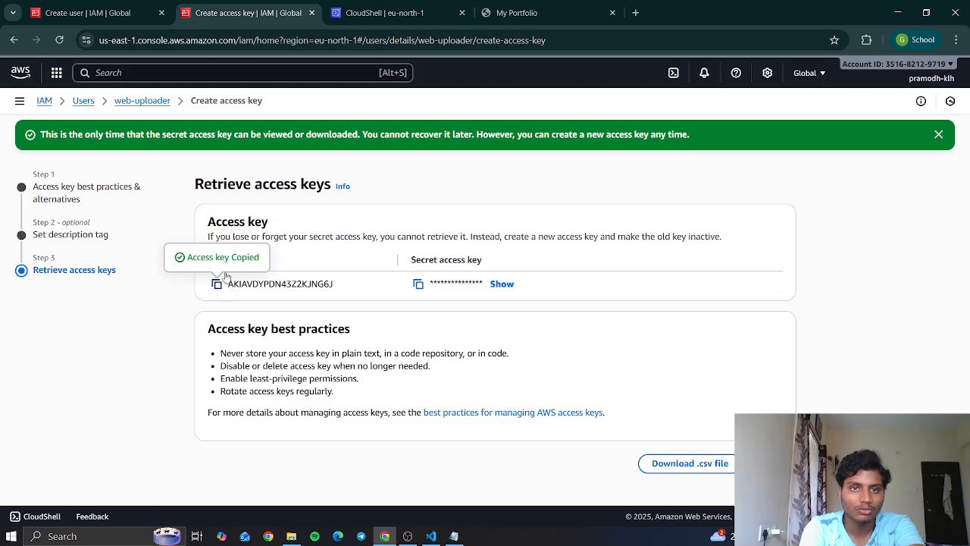
key(ctrl+Tab)
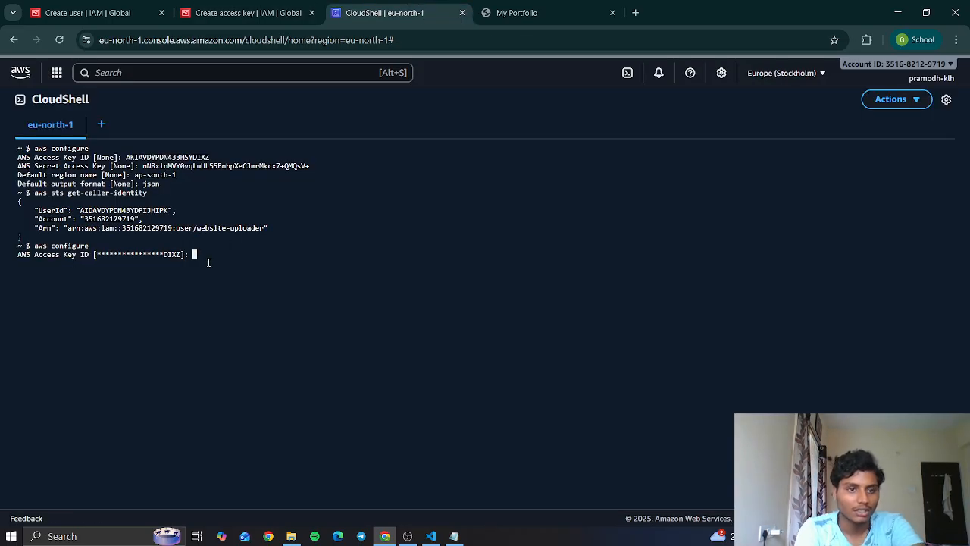
key(ctrl+v)
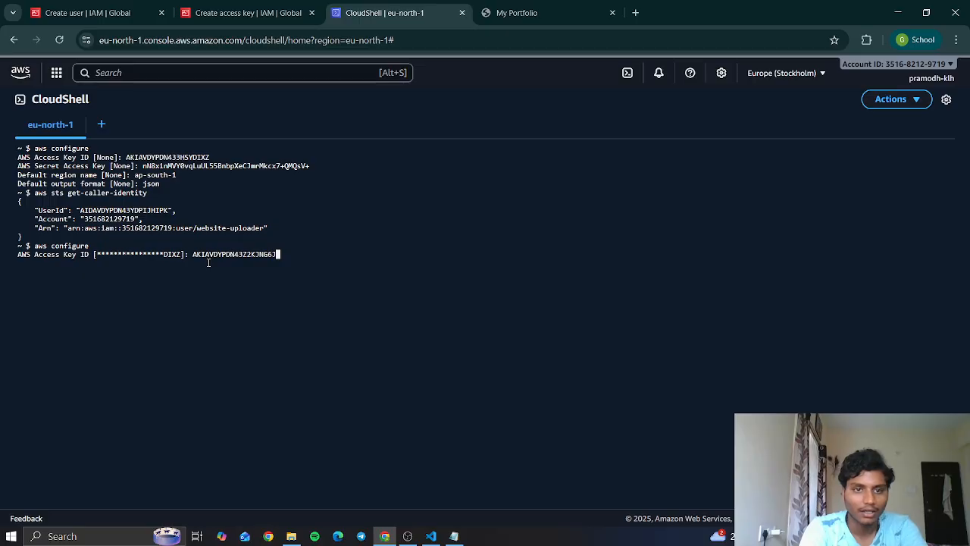
key(Return)
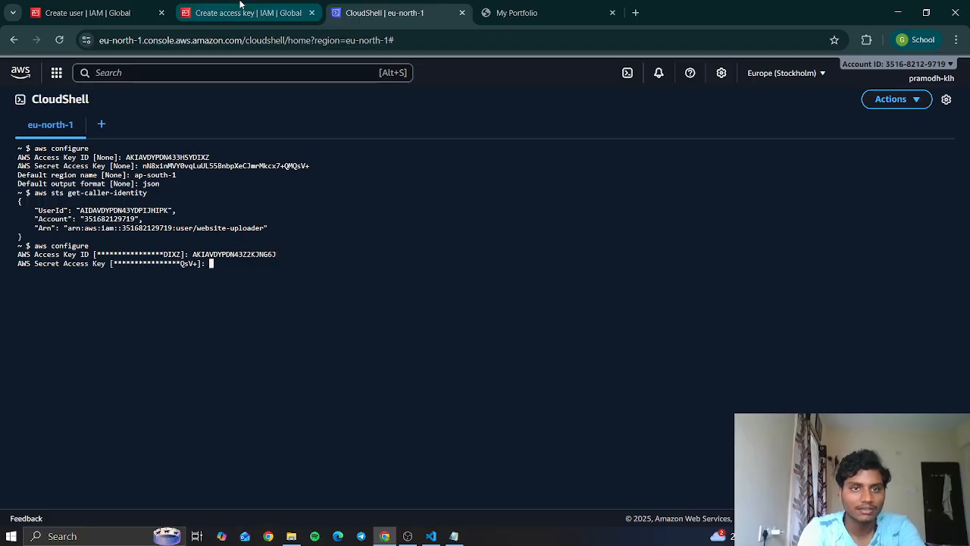
- Copy the secret access key from IAM and submit it as the AWS Secret Access Key in CloudShell
click(242, 9)
click(418, 285)
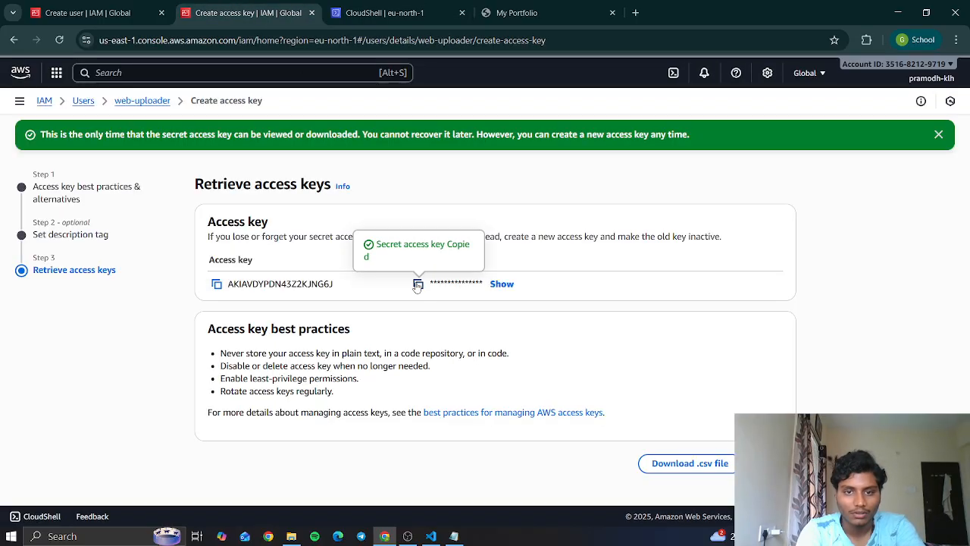
click(370, 6)
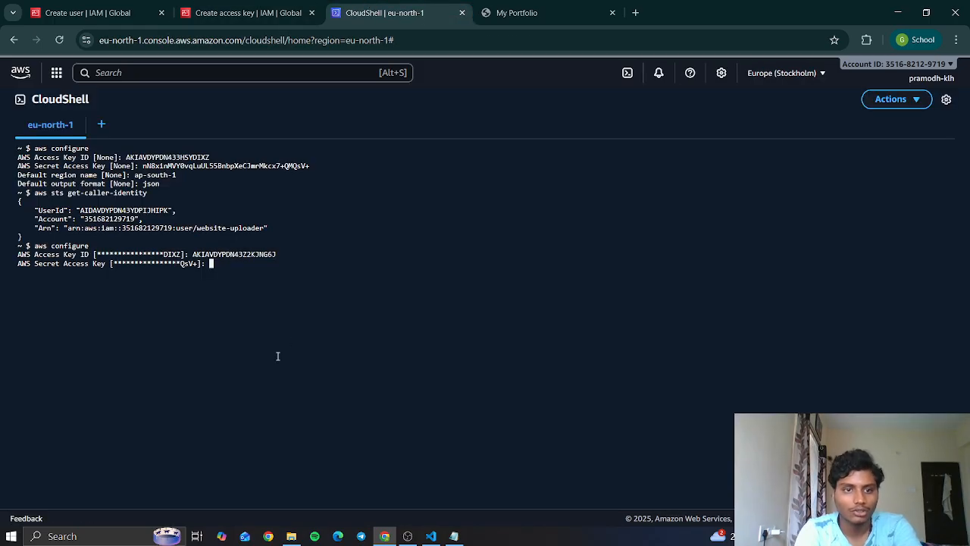
key(ctrl+v)
key(Return)
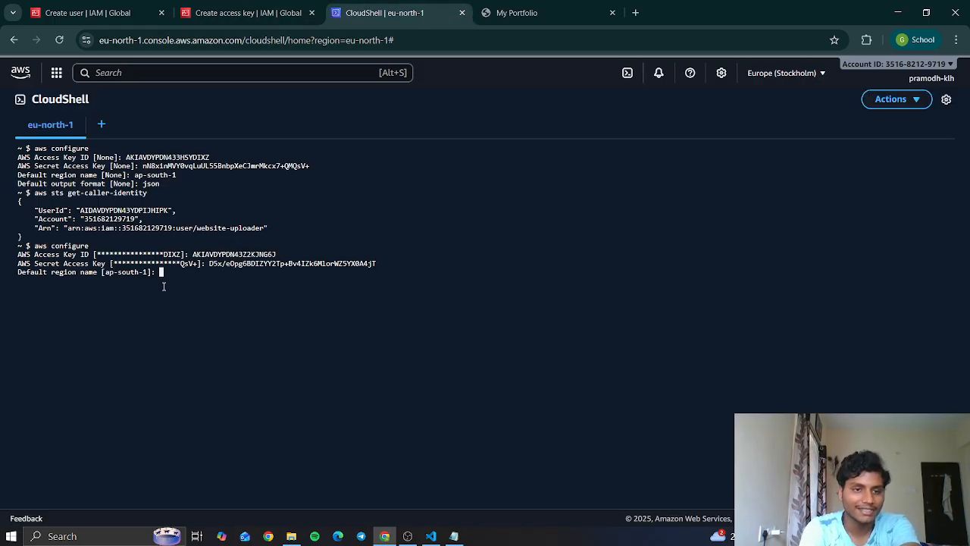
- Set the default region name to ap-south-1 and the default output format to json
text(ap-sou)
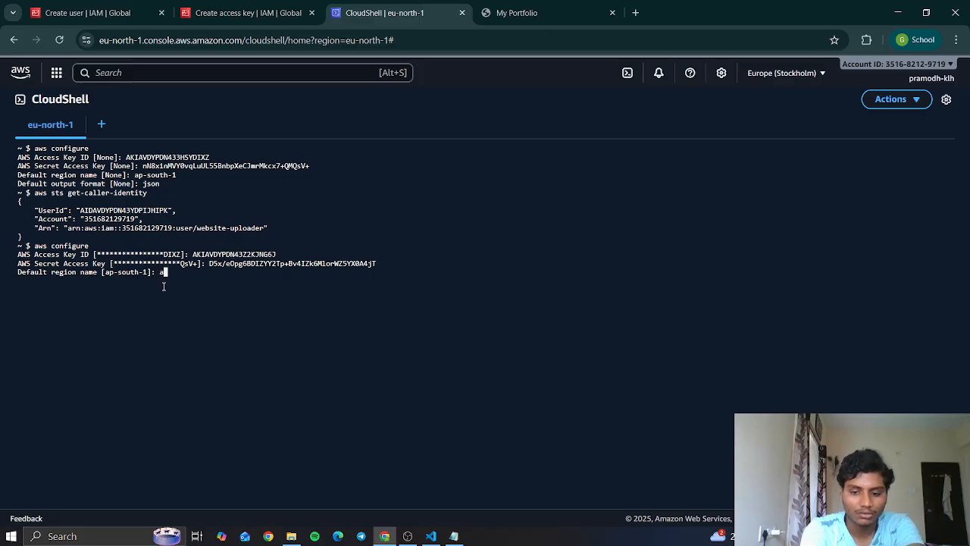
text(th-1)
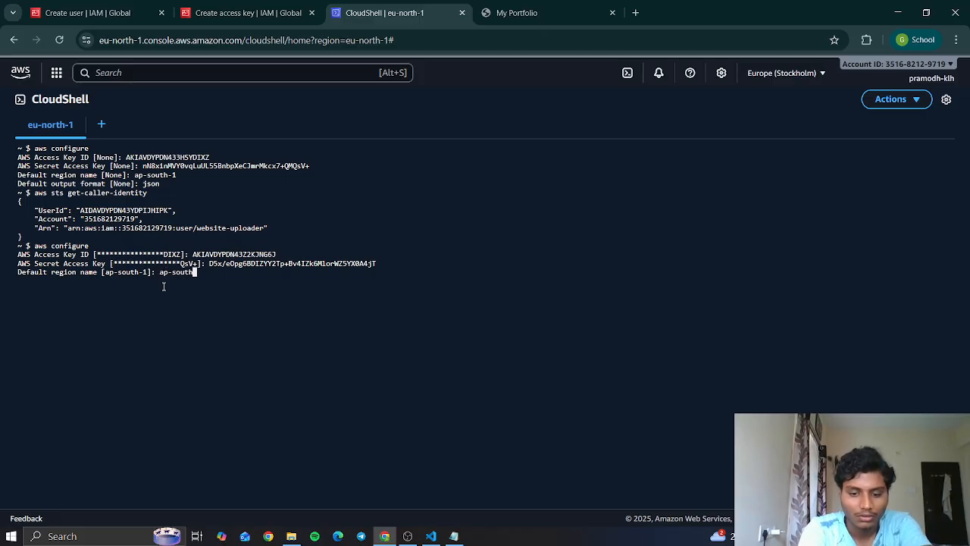
key(Return)
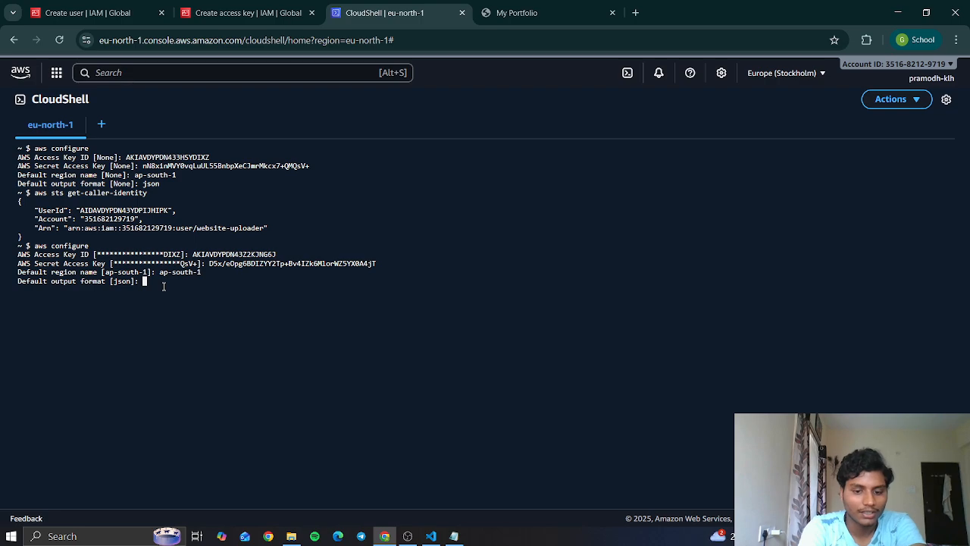
text(json)
key(Return)
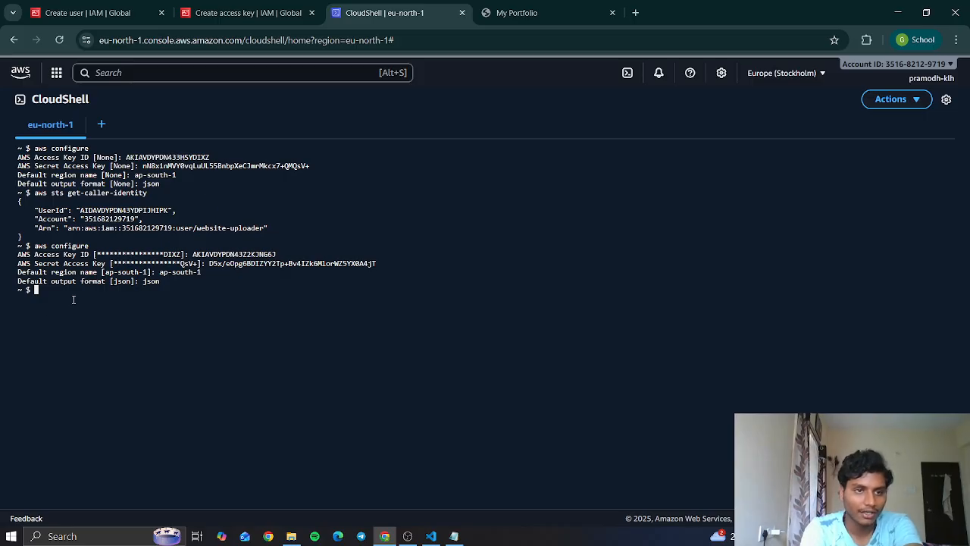
- Run "aws sts get-caller-identity" in CloudShell and check the IAM user name in the returned ARN
text(aws )
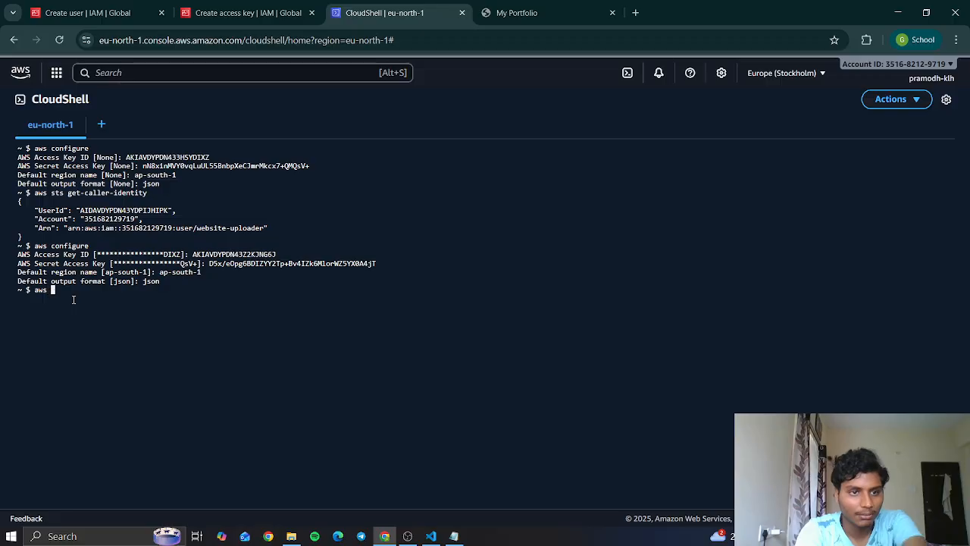
text(sts )
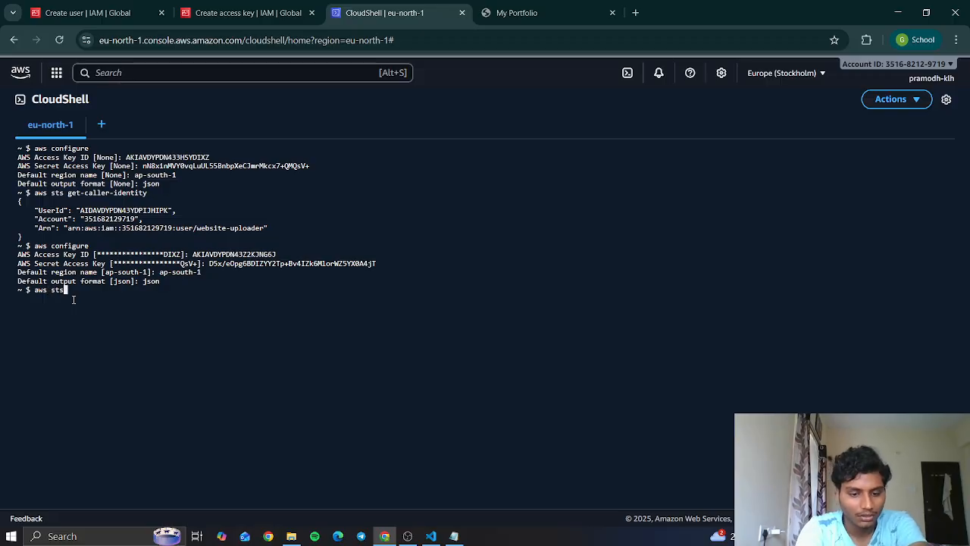
text(get)
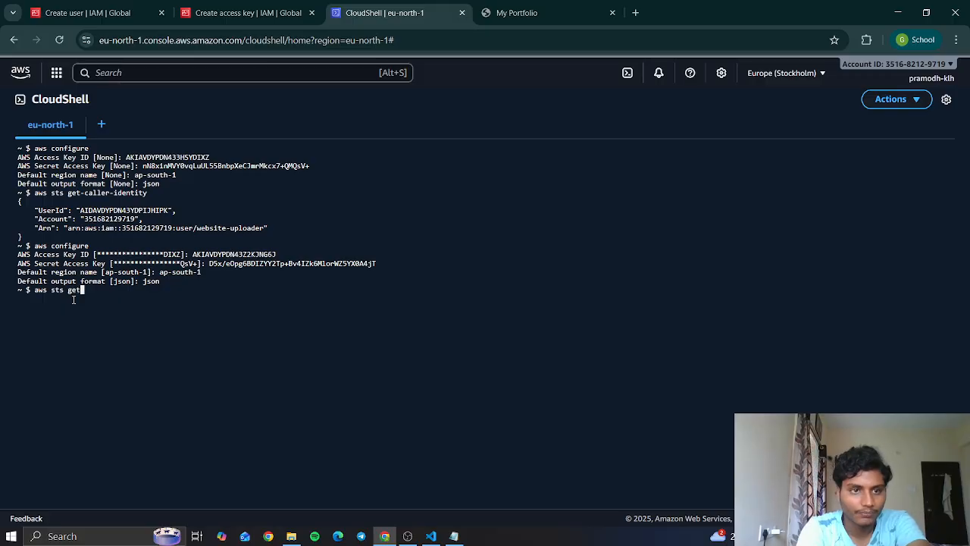
text(-calle)
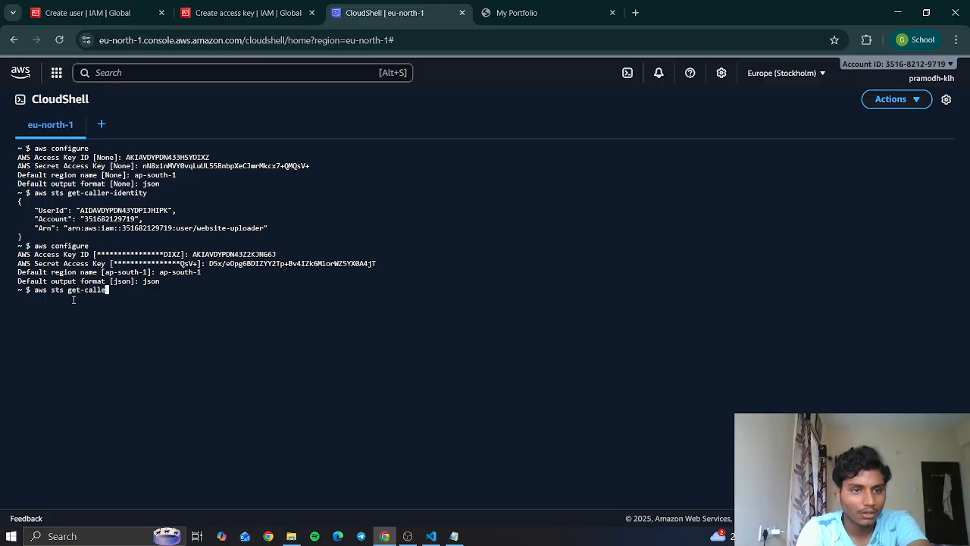
text(r-identi)
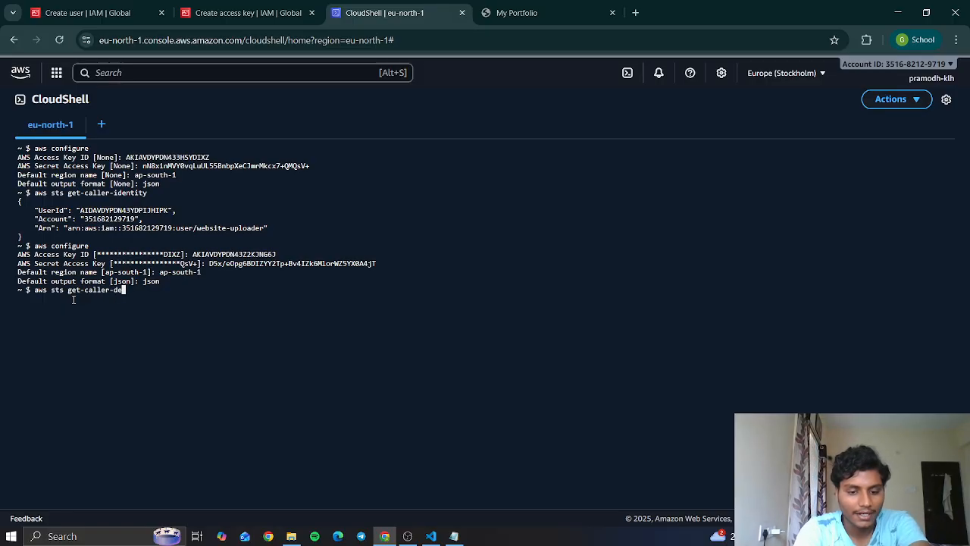
text(ty)
key(BackSpace)
key(BackSpace)
key(BackSpace)
key(BackSpace)
key(BackSpace)
key(BackSpace)
key(BackSpace)
key(BackSpace)
text(identity)
key(Return)
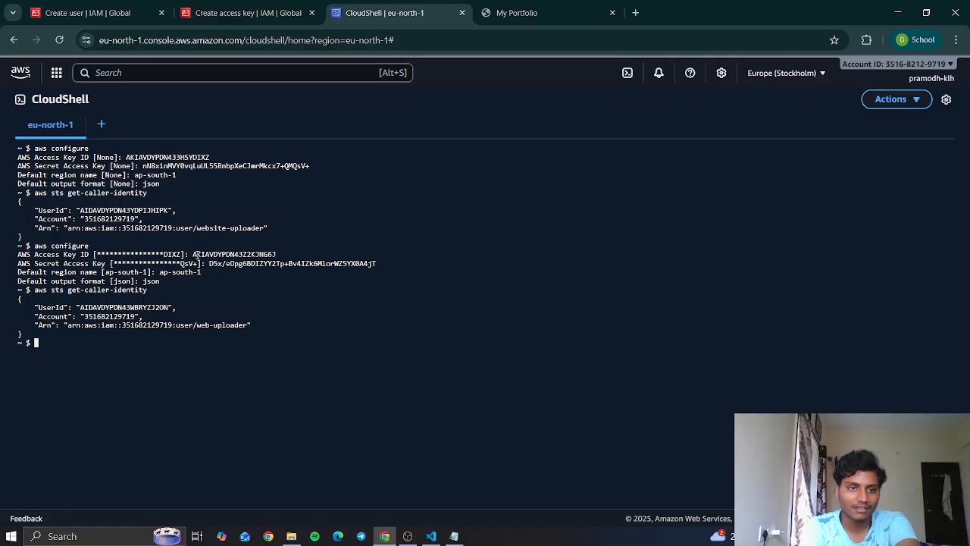
drag(194, 256, 255, 271)
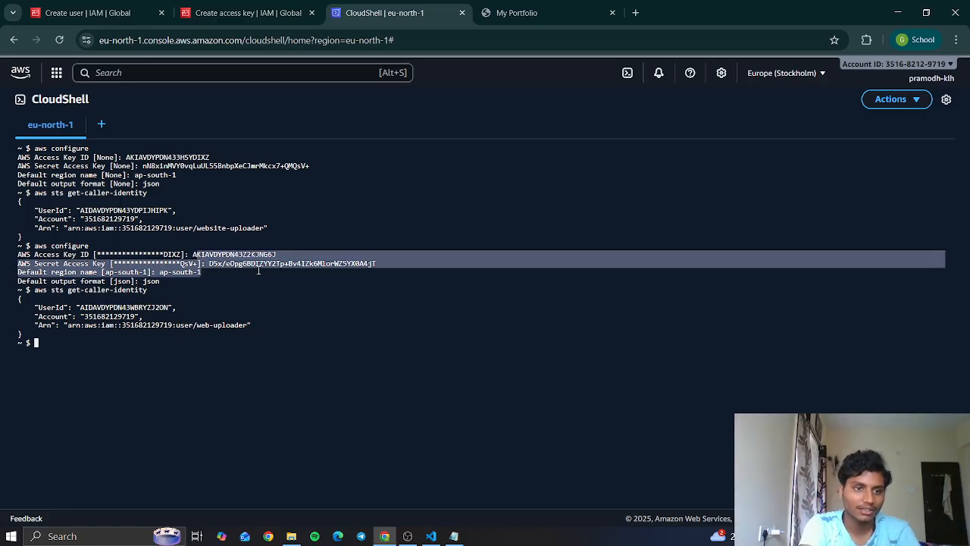
click(258, 271)
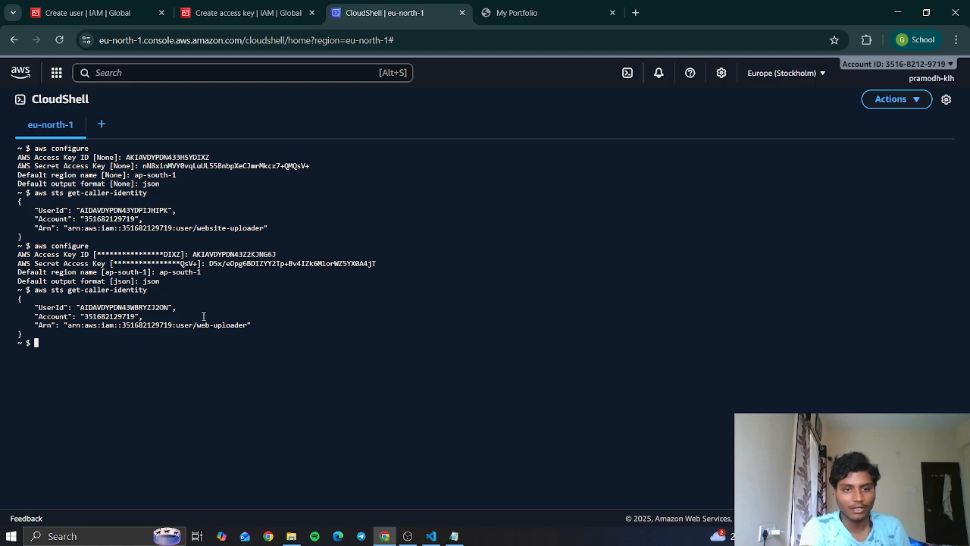
drag(200, 324, 252, 326)
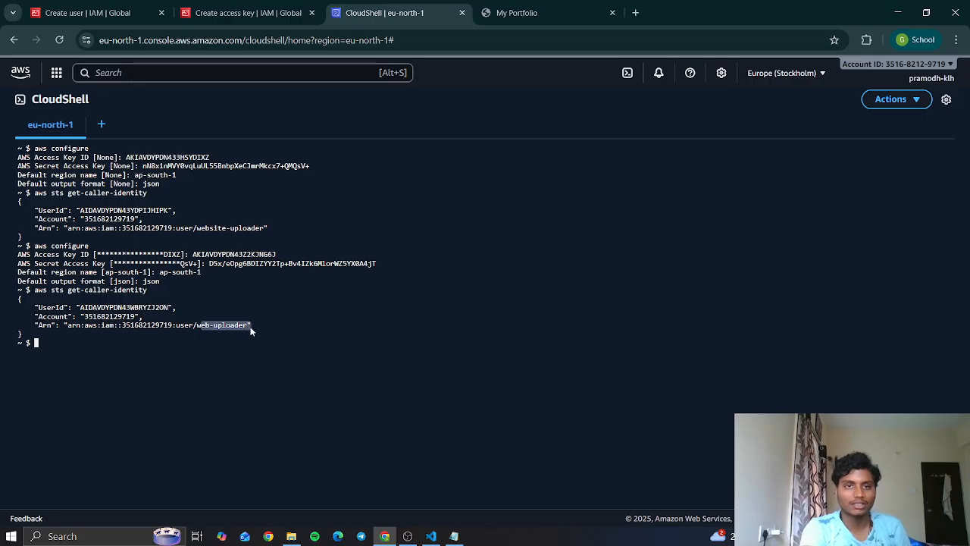
click(250, 326)
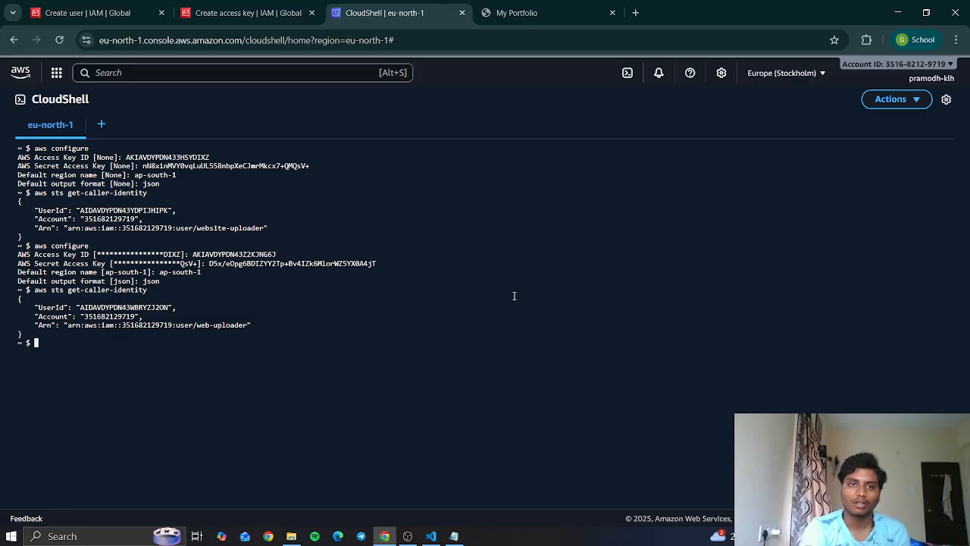
- Reload the hosted My Portfolio website to check that it loads, and return to CloudShell
click(517, 13)
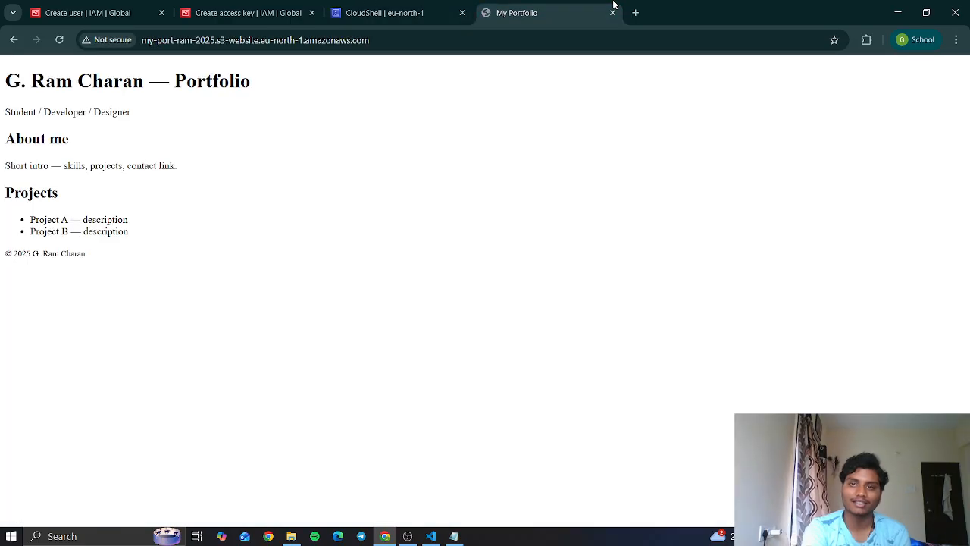
click(60, 40)
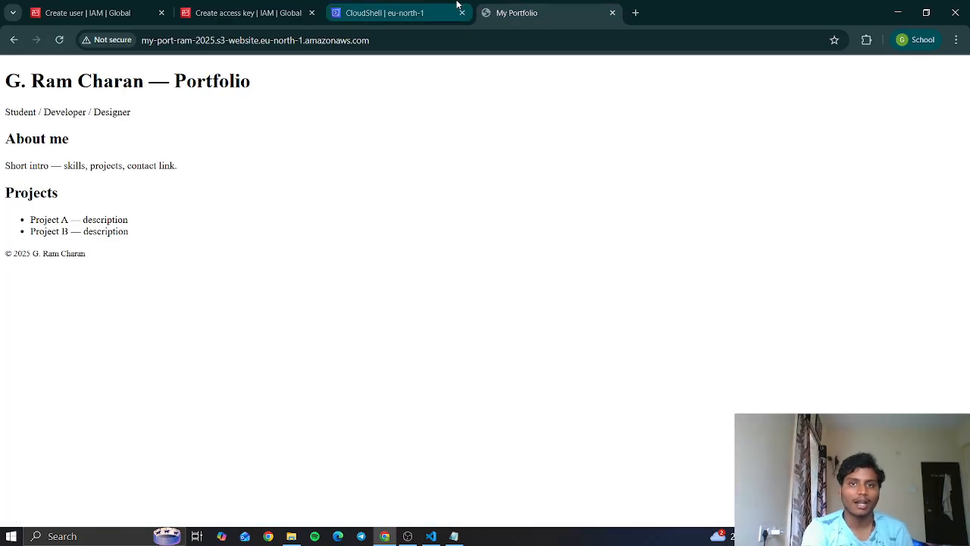
click(383, 13)
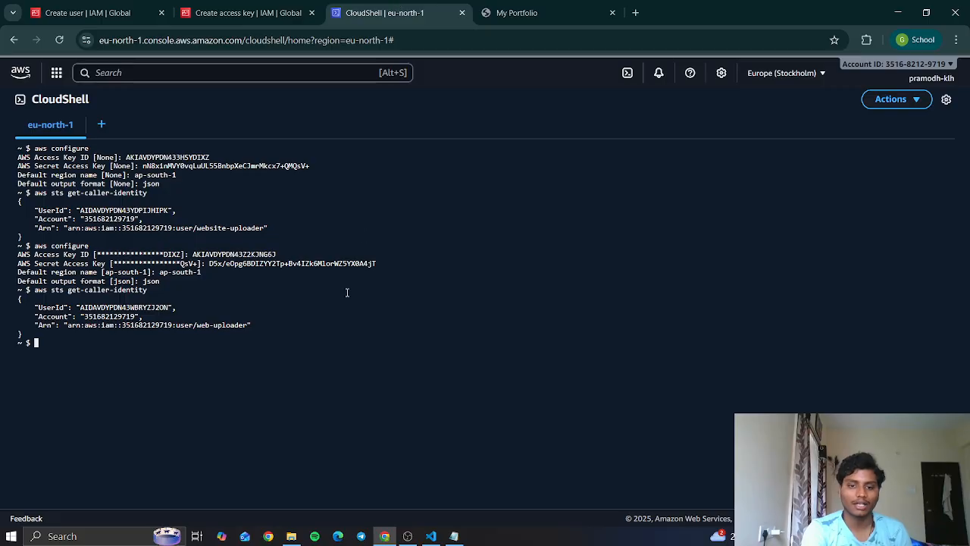
click(408, 535)
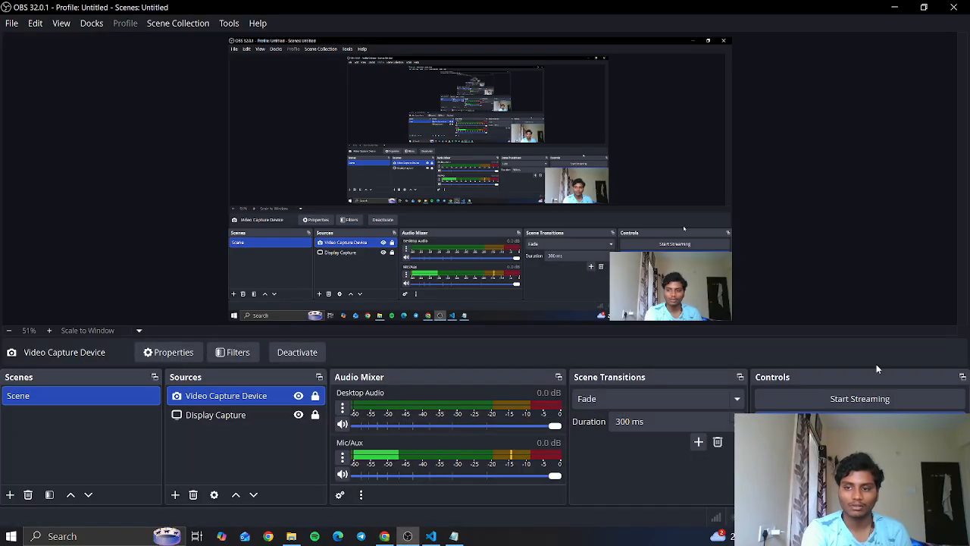